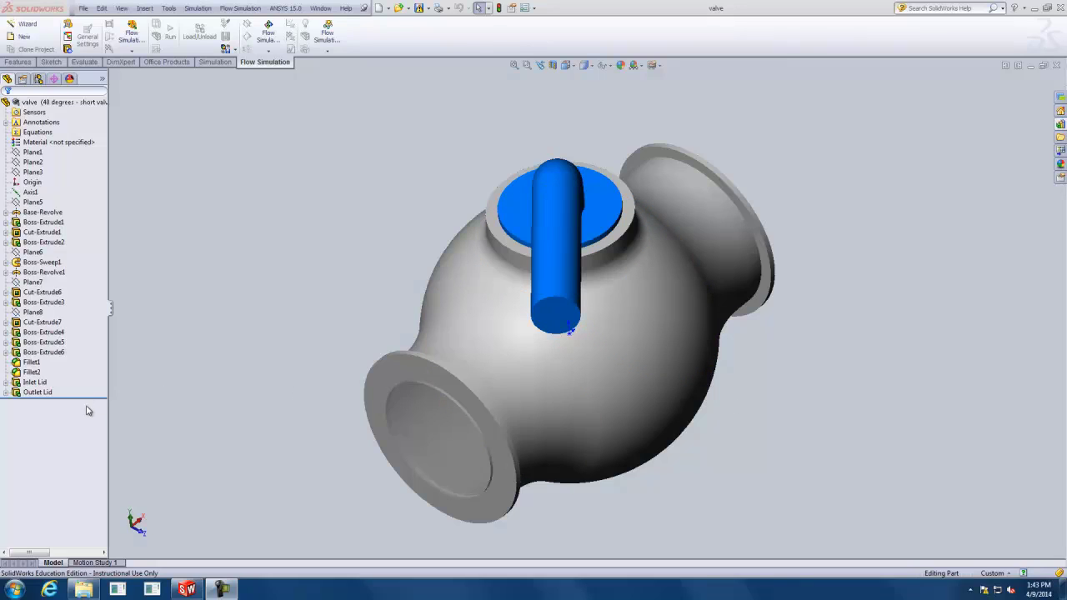
# - Inspect the Inlet Lid and Outlet Lid features, including the sketch beneath the Inlet Lid
pyautogui.click(38, 383)
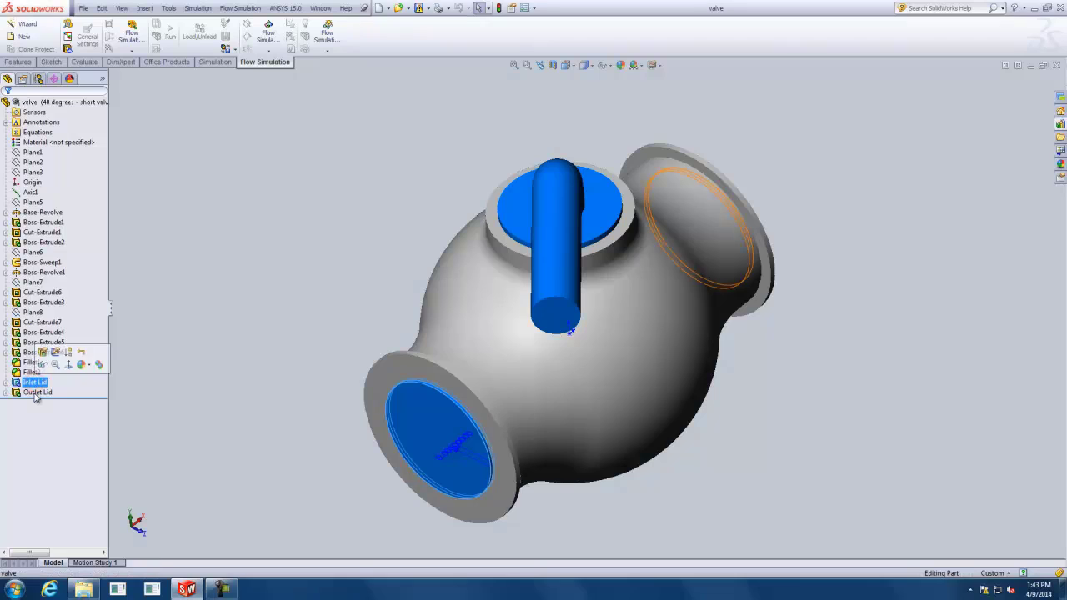
pyautogui.click(35, 393)
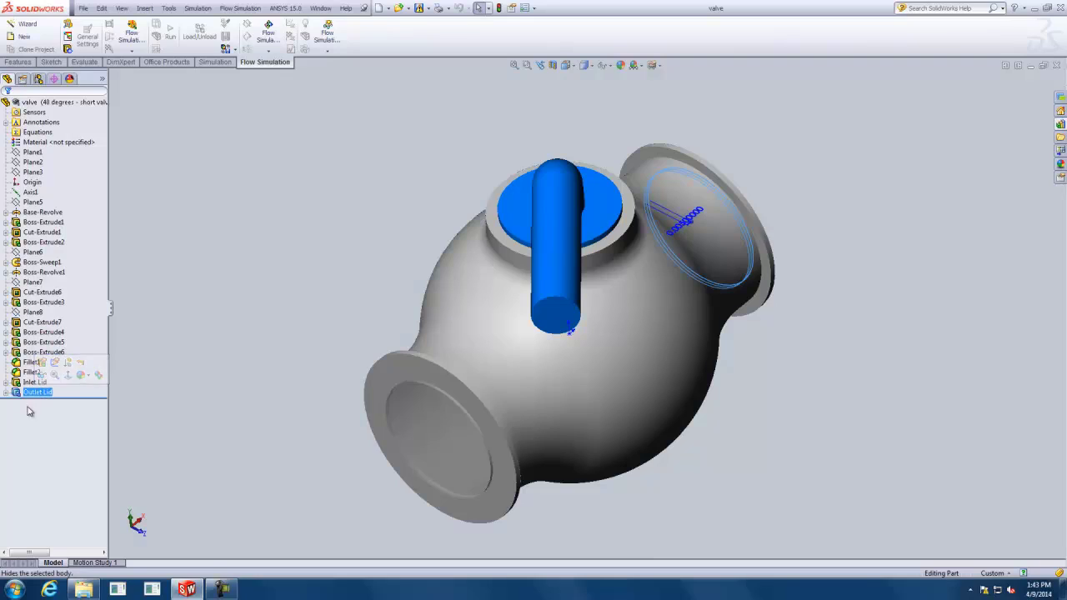
pyautogui.click(43, 397)
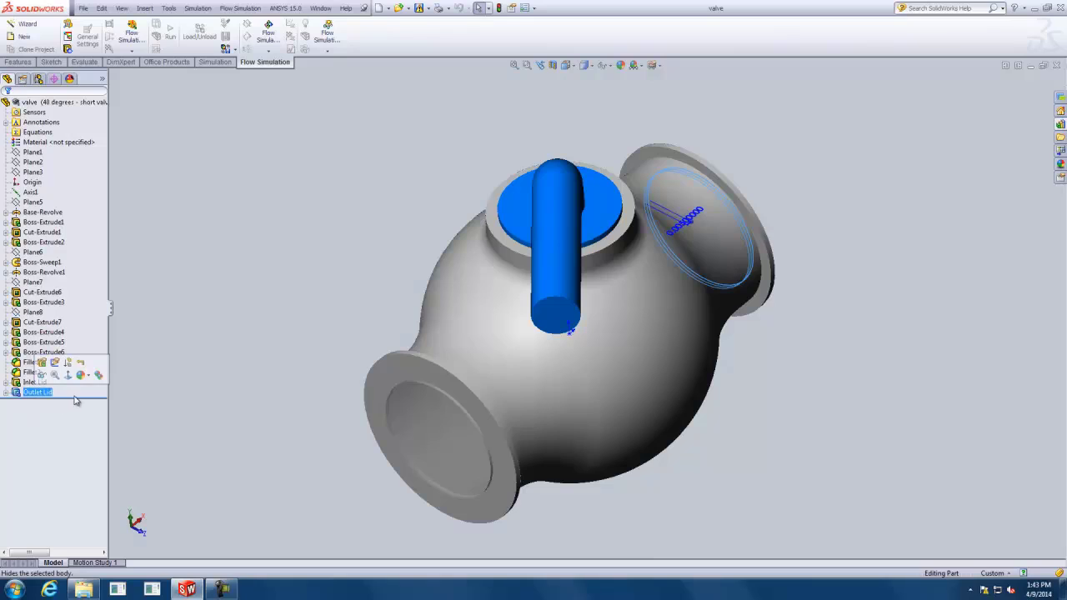
pyautogui.click(36, 383)
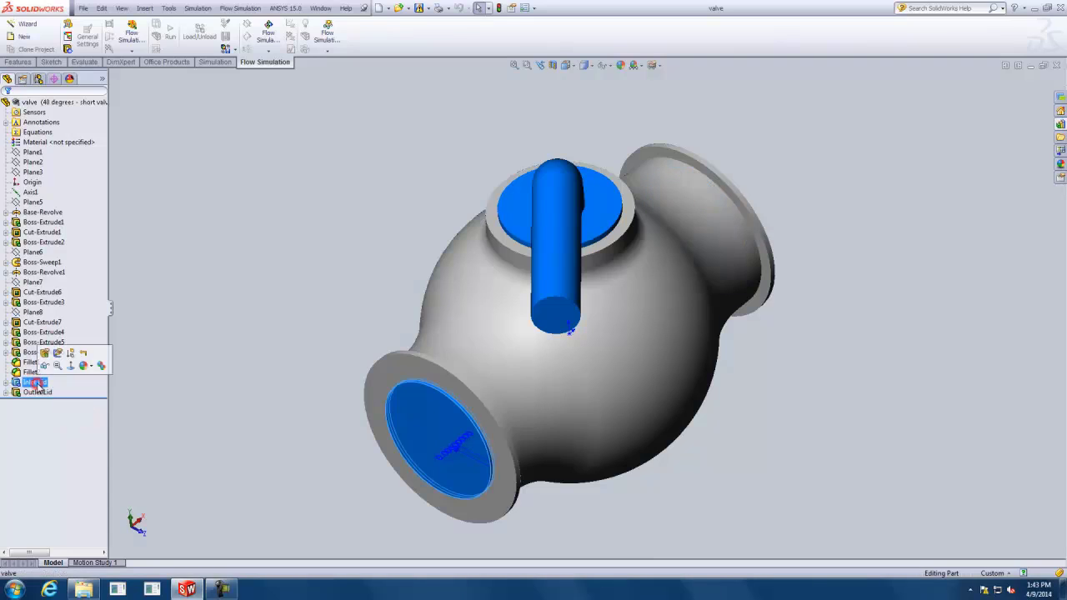
pyautogui.click(4, 384)
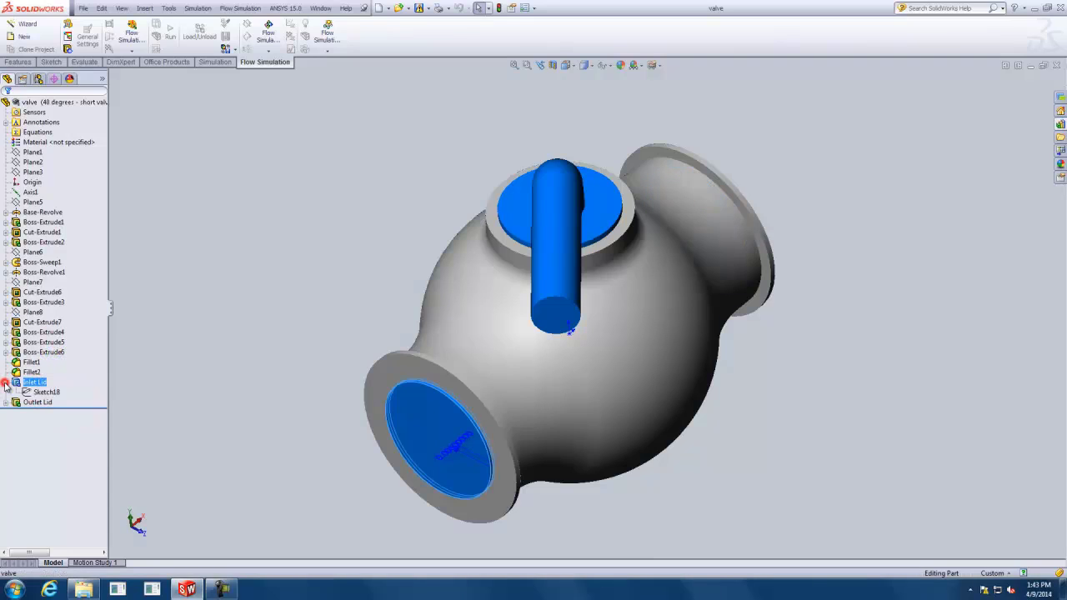
pyautogui.click(46, 392)
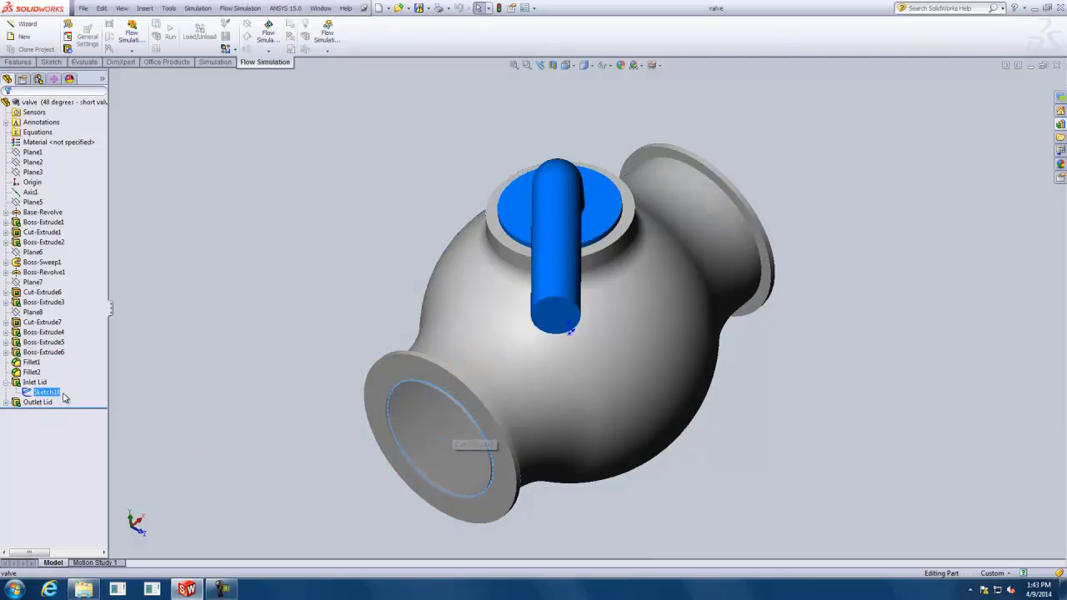
# - Roll the model back to just after Fillet2, before the Inlet Lid, and examine the open inlet flange
pyautogui.moveTo(73, 408); pyautogui.dragTo(66, 381)
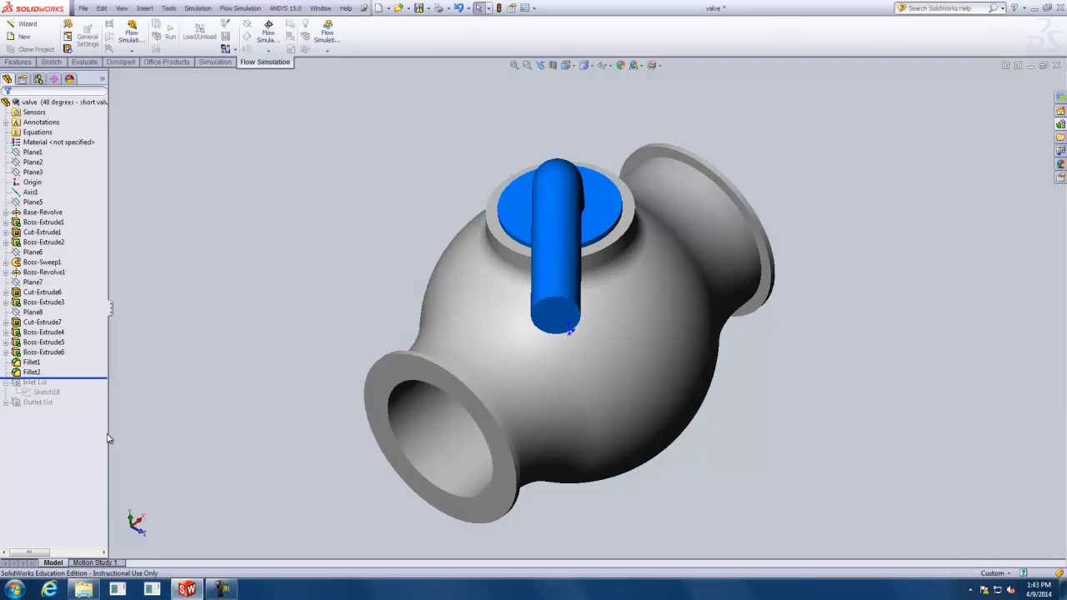
pyautogui.moveTo(351, 305); pyautogui.dragTo(368, 265, button='middle')
pyautogui.scroll(-3, 434, 326)
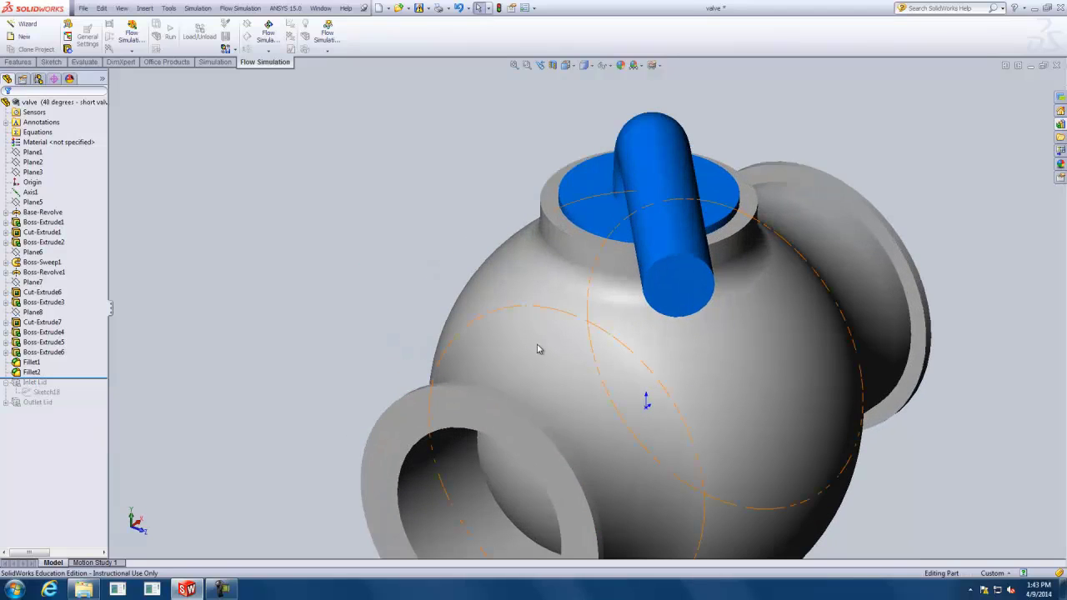
pyautogui.scroll(-3, 538, 350)
pyautogui.scroll(5, 538, 350)
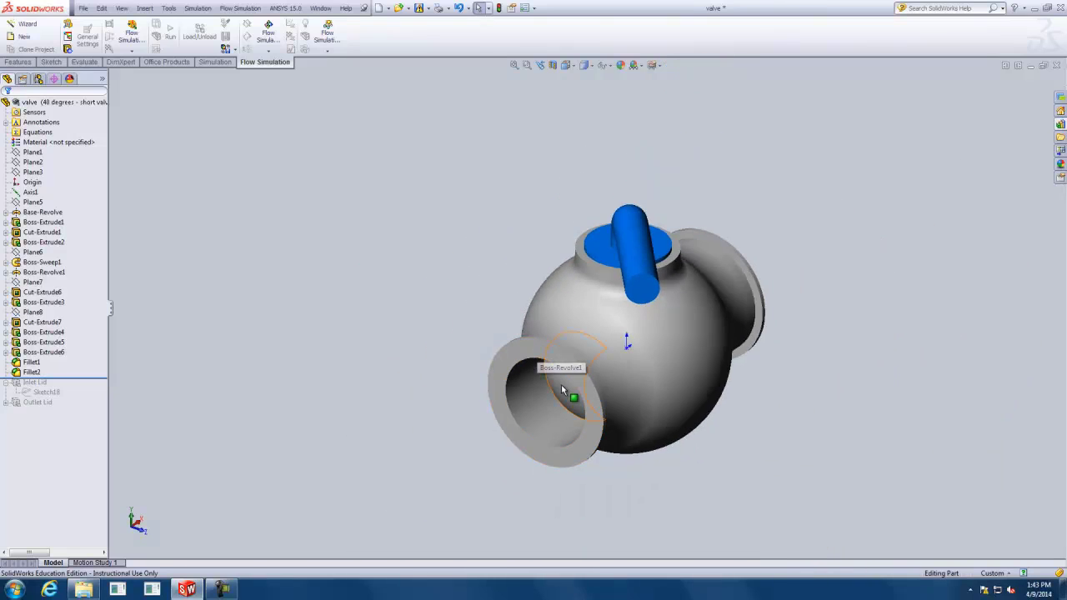
pyautogui.scroll(-3, 561, 385)
pyautogui.scroll(-2, 558, 378)
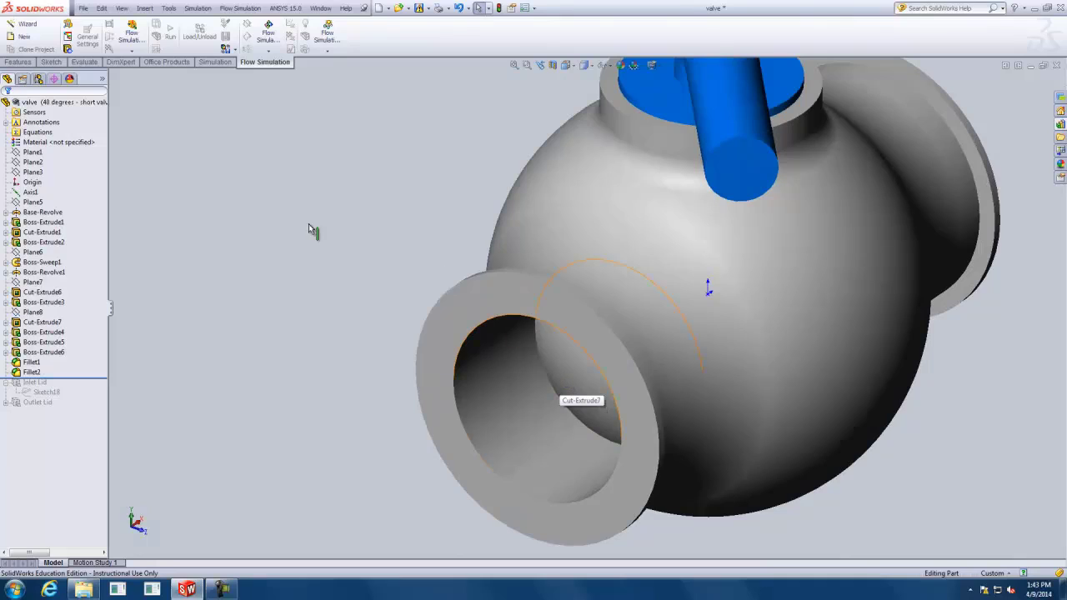
# - Review the add-in list for SolidWorks Flow Simulation 2013 and close it without applying changes
pyautogui.click(534, 7)
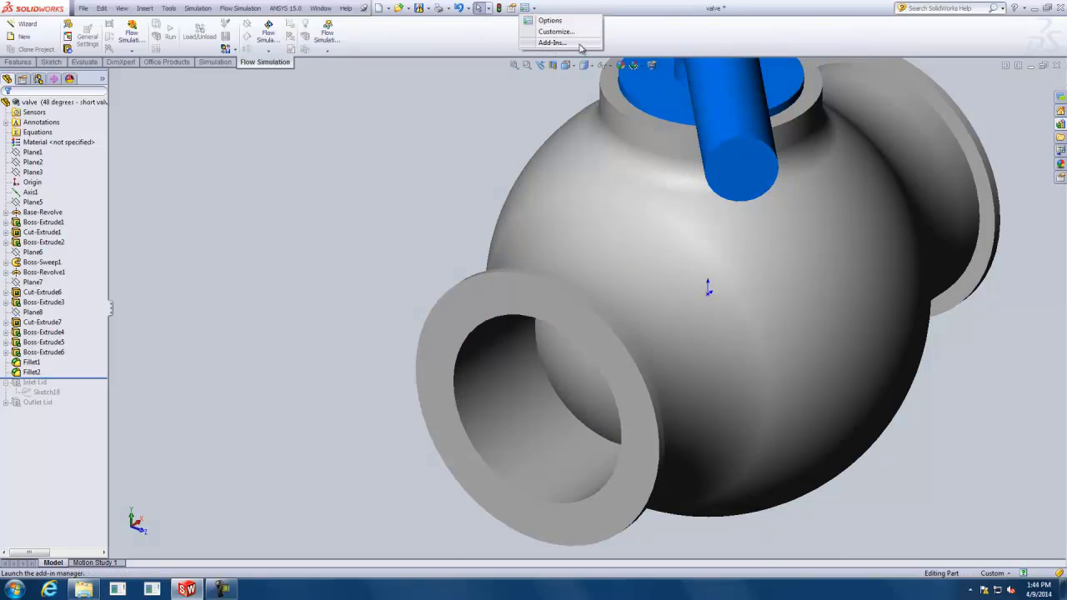
pyautogui.click(570, 43)
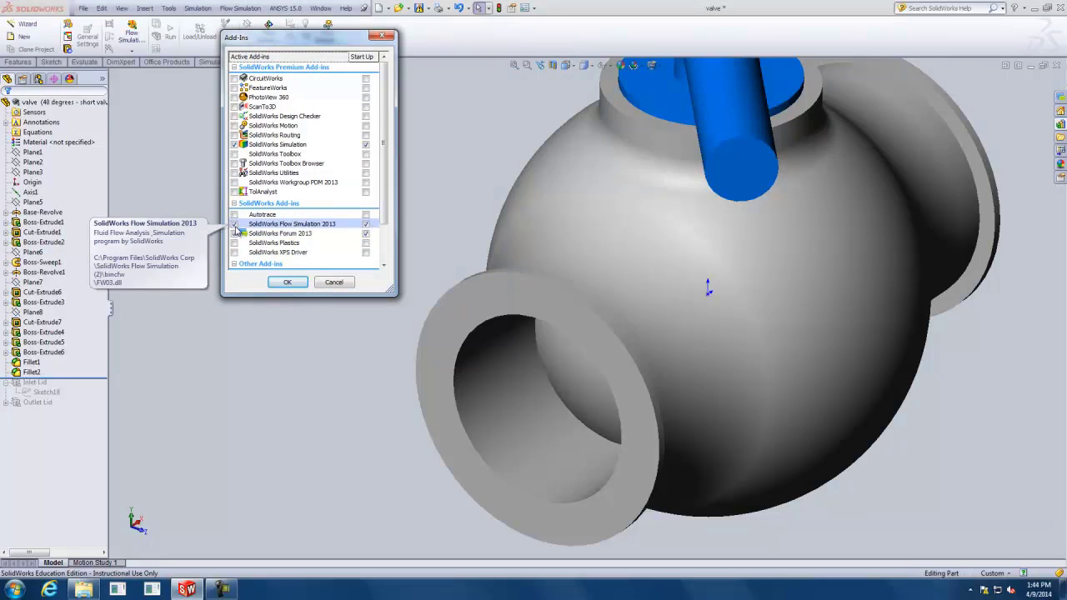
pyautogui.click(364, 232)
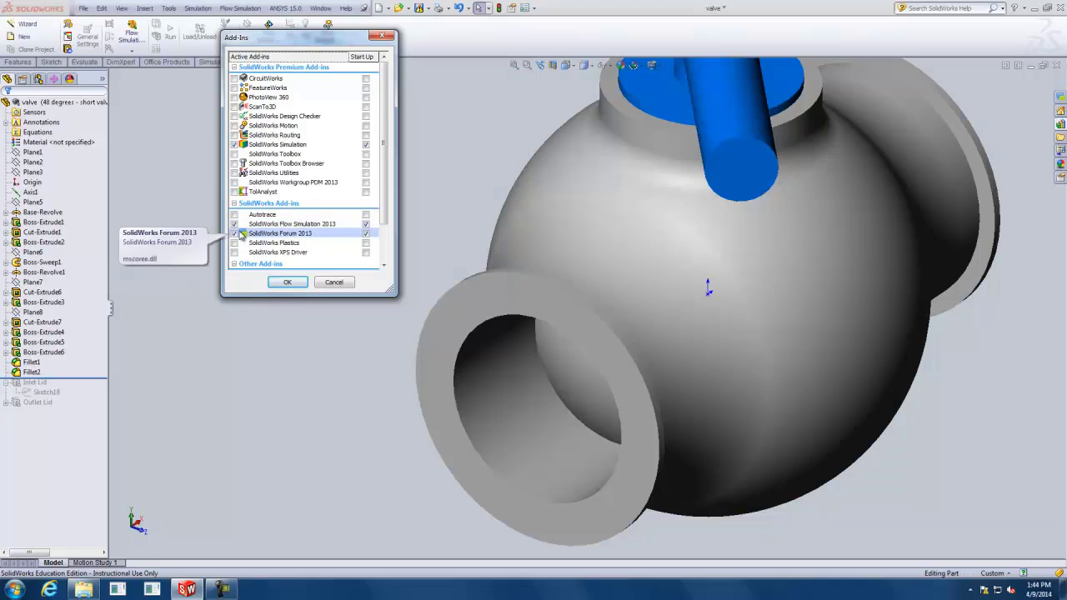
pyautogui.click(337, 283)
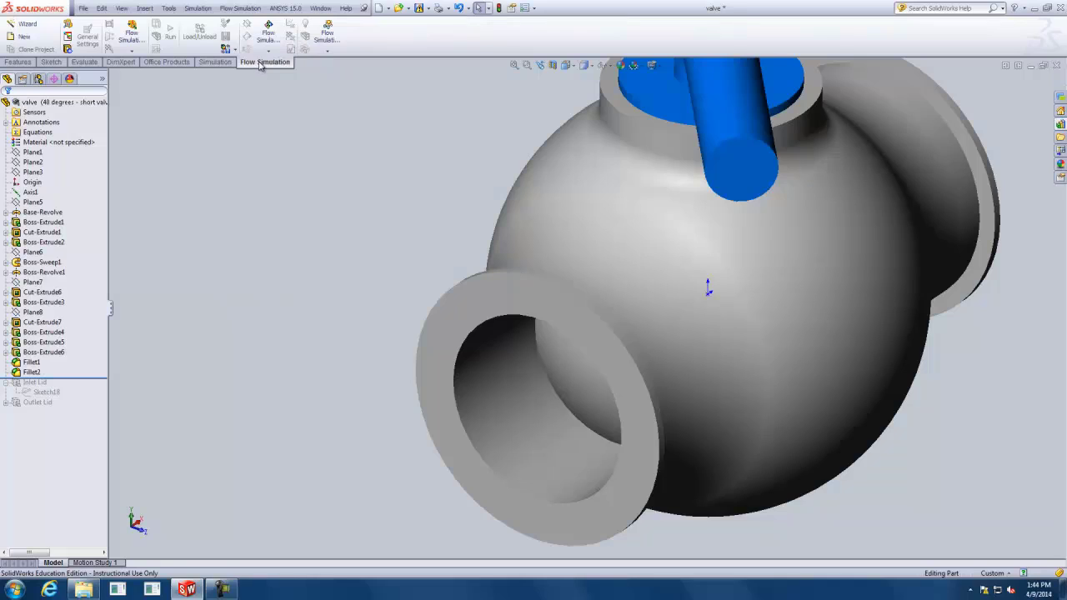
# - Create a Flow Simulation lid over the inlet opening by selecting the inlet flange's planar face
pyautogui.click(67, 49)
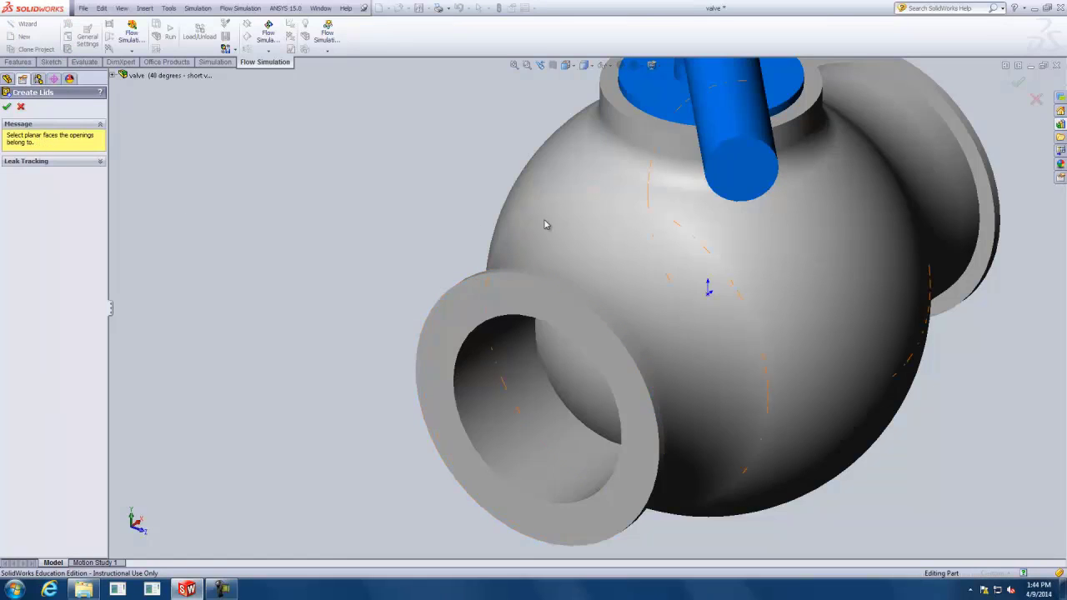
pyautogui.click(456, 310)
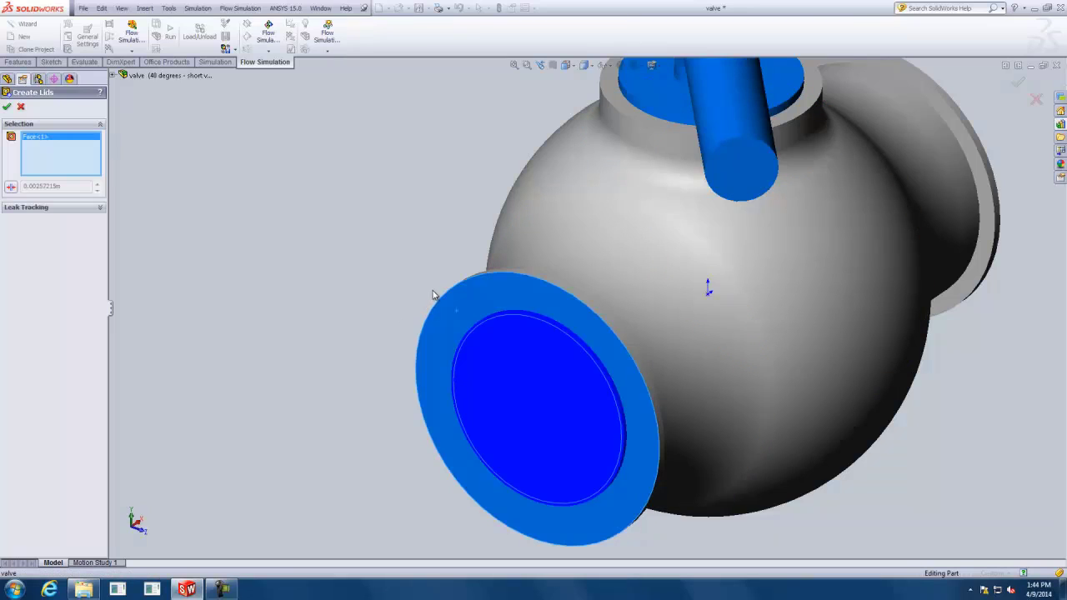
pyautogui.click(7, 106)
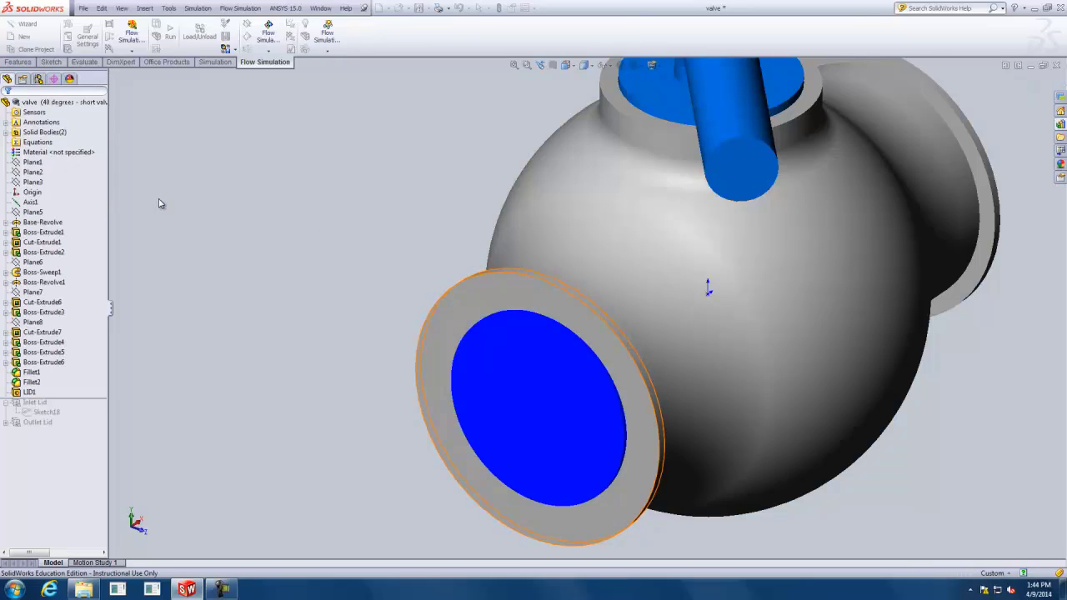
# - Run a Flow Simulation geometry check on the valve with only the inlet opening capped
pyautogui.moveTo(769, 222); pyautogui.dragTo(846, 280, button='middle')
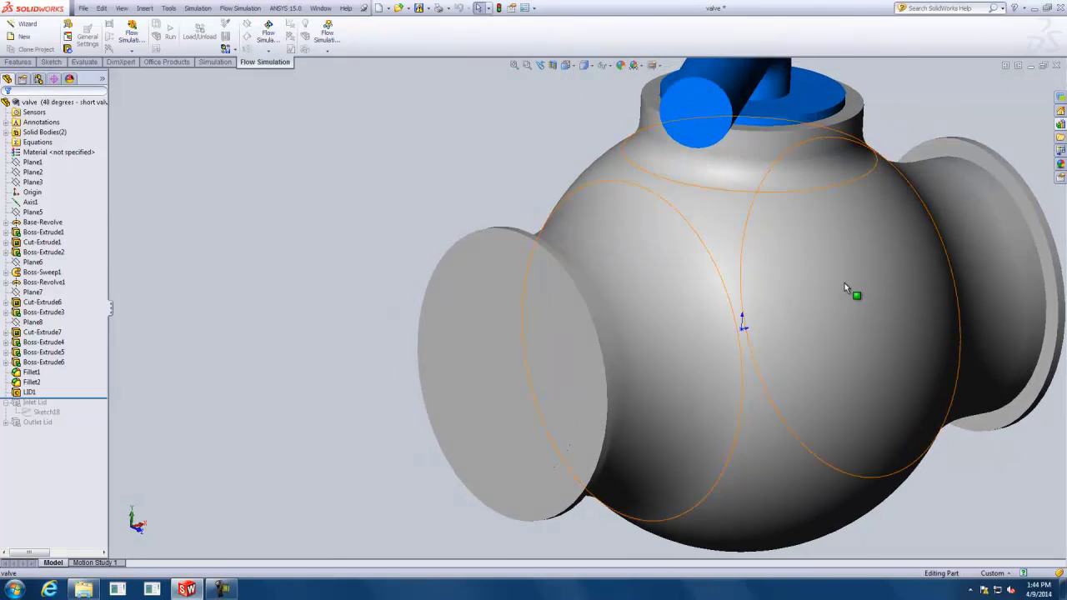
pyautogui.press('Left')
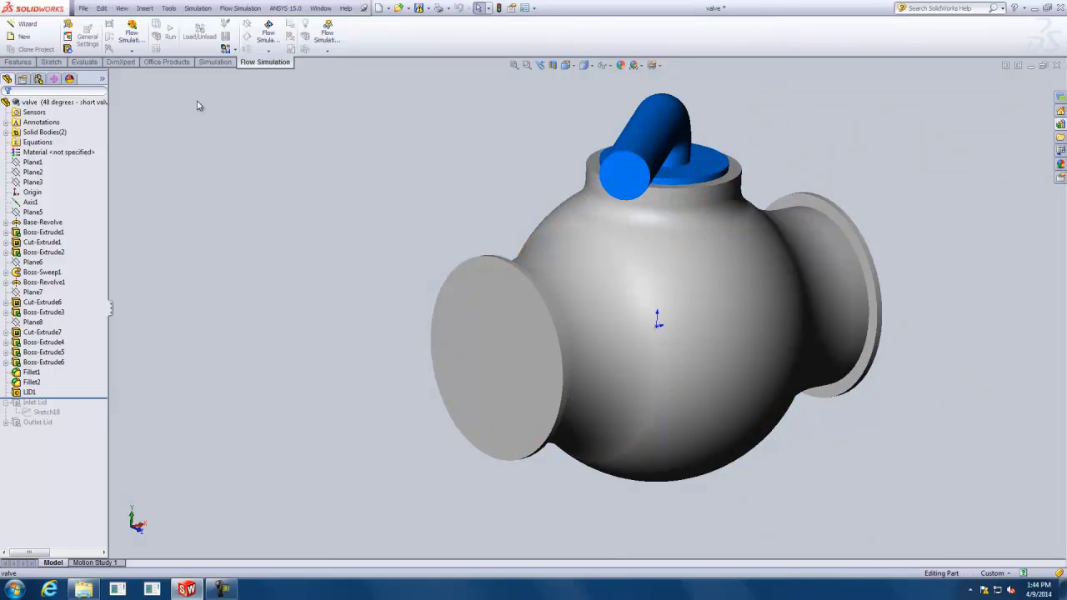
pyautogui.click(68, 27)
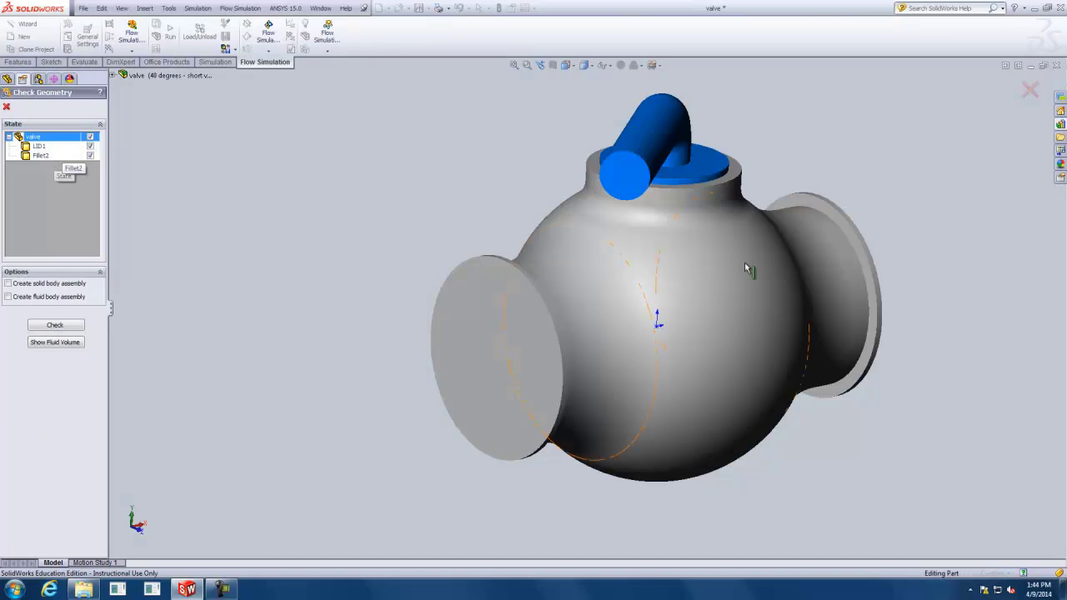
pyautogui.click(67, 326)
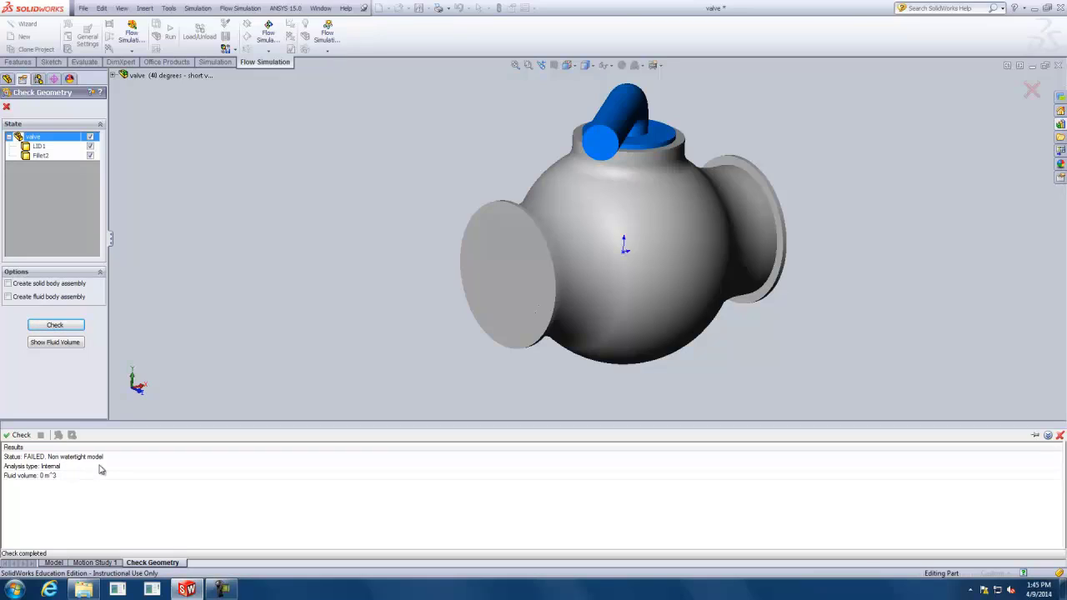
pyautogui.click(8, 108)
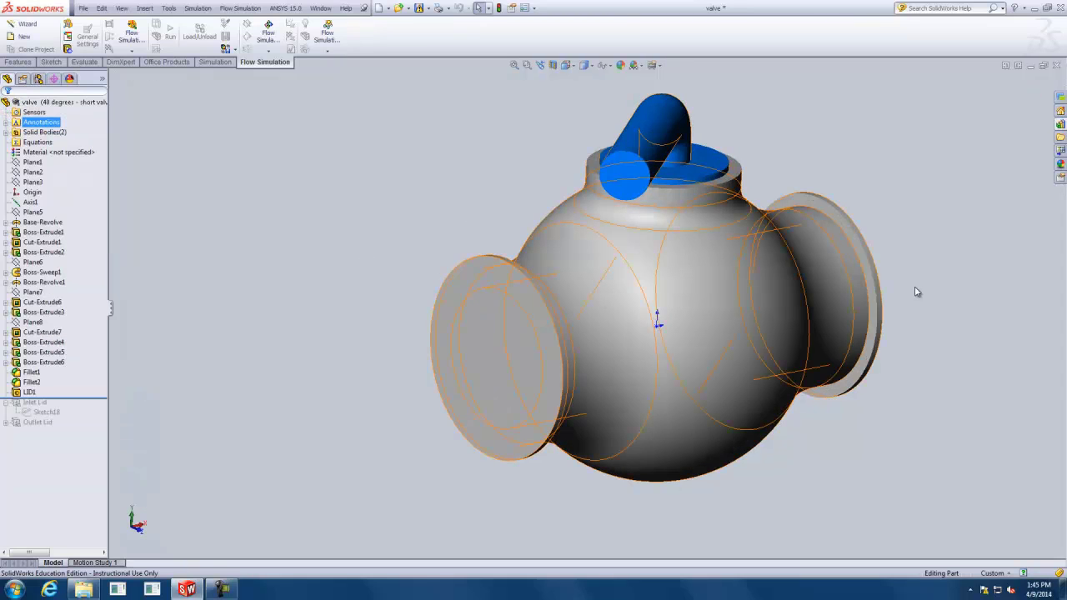
# - Create a second lid over the outlet opening using the planar face of the outlet flange
pyautogui.click(894, 301)
pyautogui.moveTo(899, 299); pyautogui.dragTo(781, 317, button='middle')
pyautogui.click(69, 49)
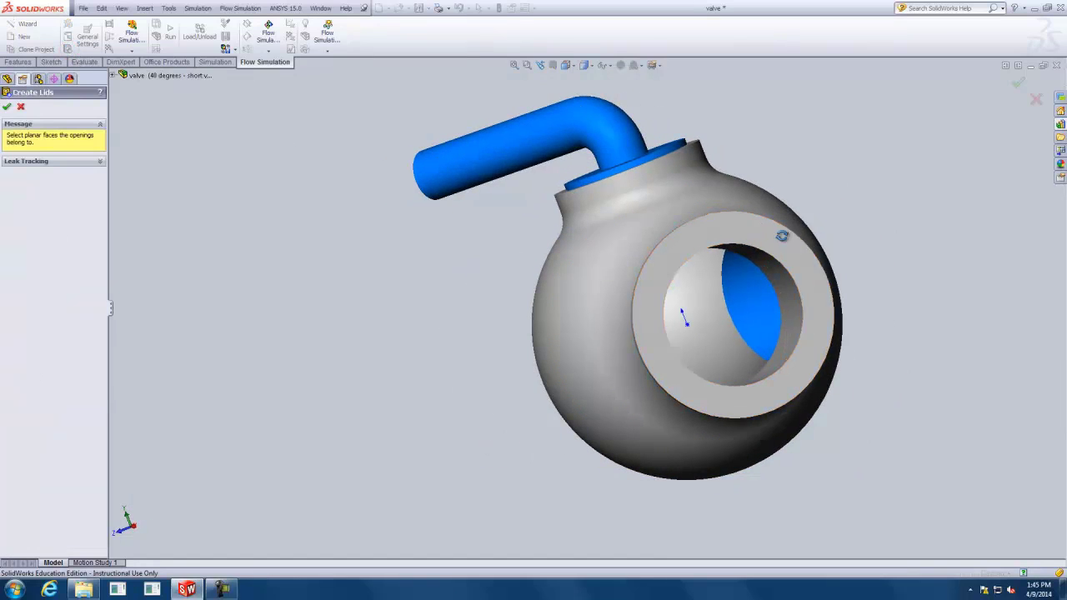
pyautogui.moveTo(786, 238); pyautogui.dragTo(834, 243, button='middle')
pyautogui.click(846, 238)
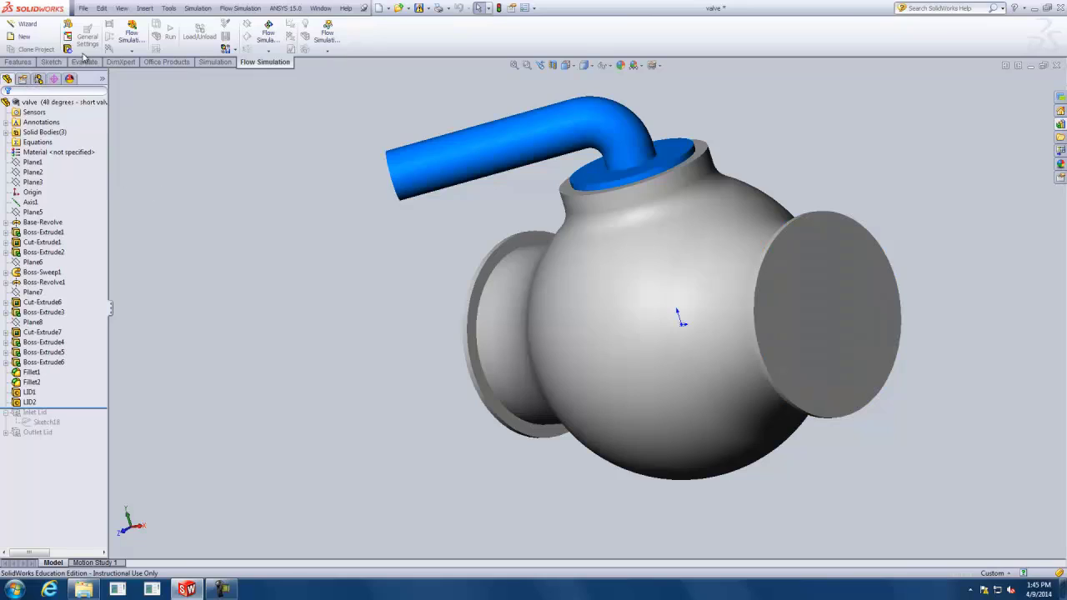
# - Check the valve geometry again with both the inlet and outlet openings capped
pyautogui.click(69, 24)
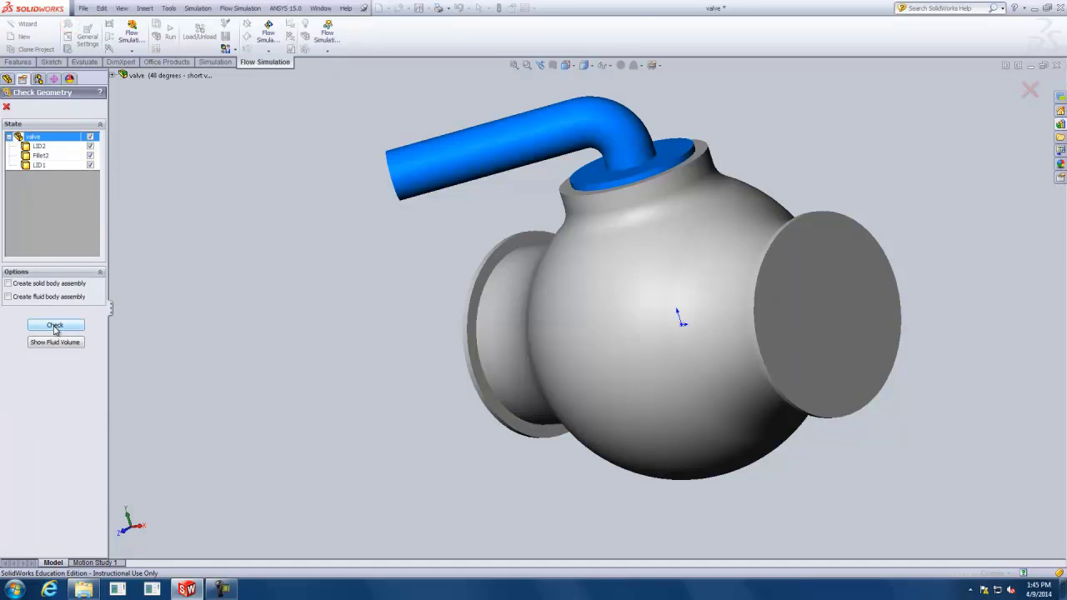
pyautogui.click(55, 328)
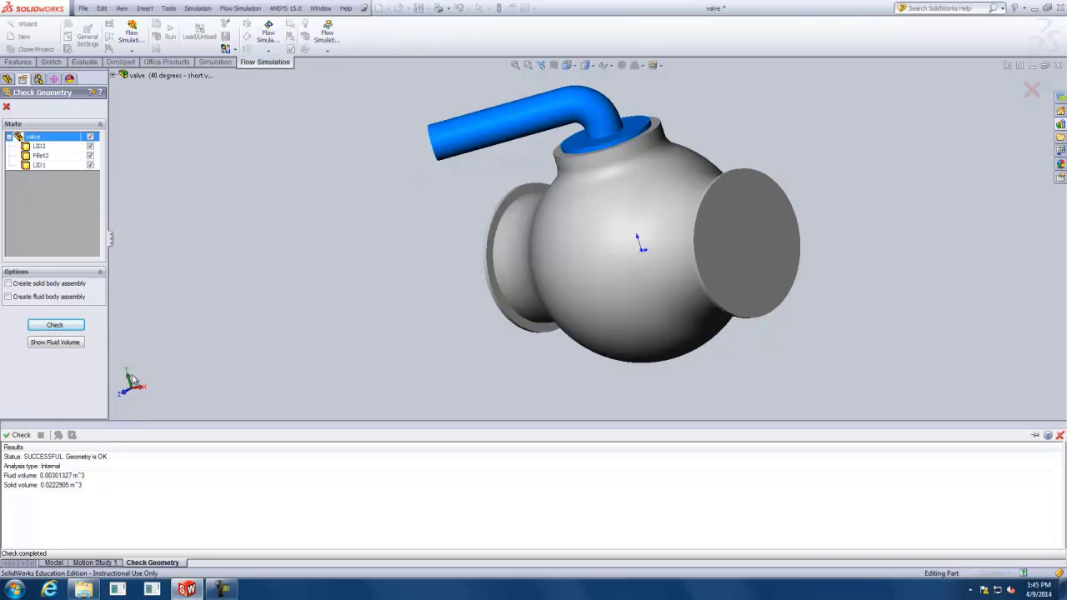
pyautogui.click(6, 108)
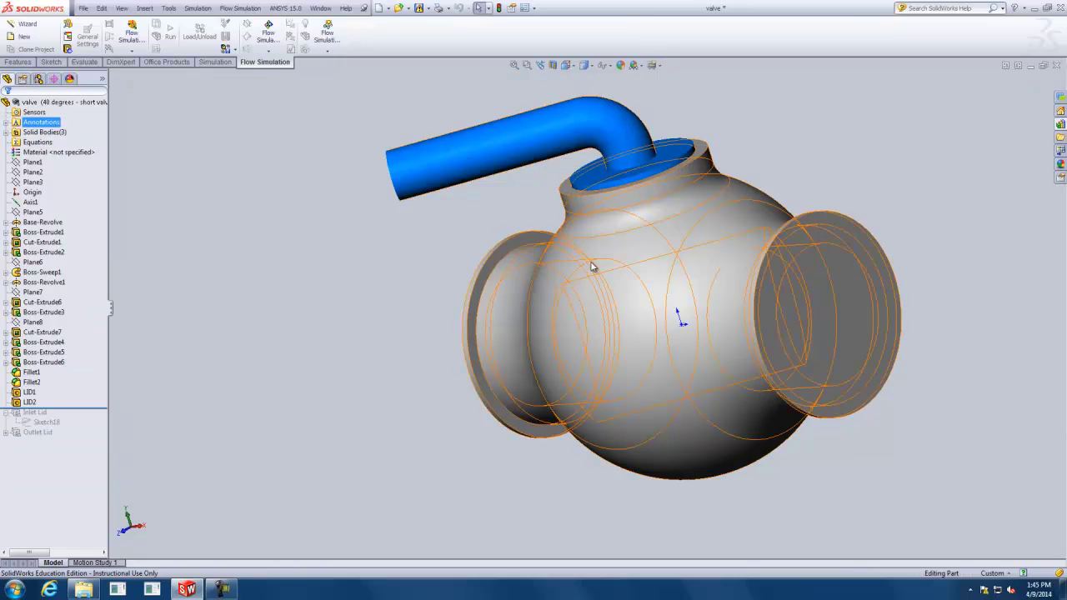
# - Delete the LID1 feature that caps the inlet opening
pyautogui.hotkey('ctrl', '1')
pyautogui.moveTo(601, 269); pyautogui.dragTo(702, 304, button='middle')
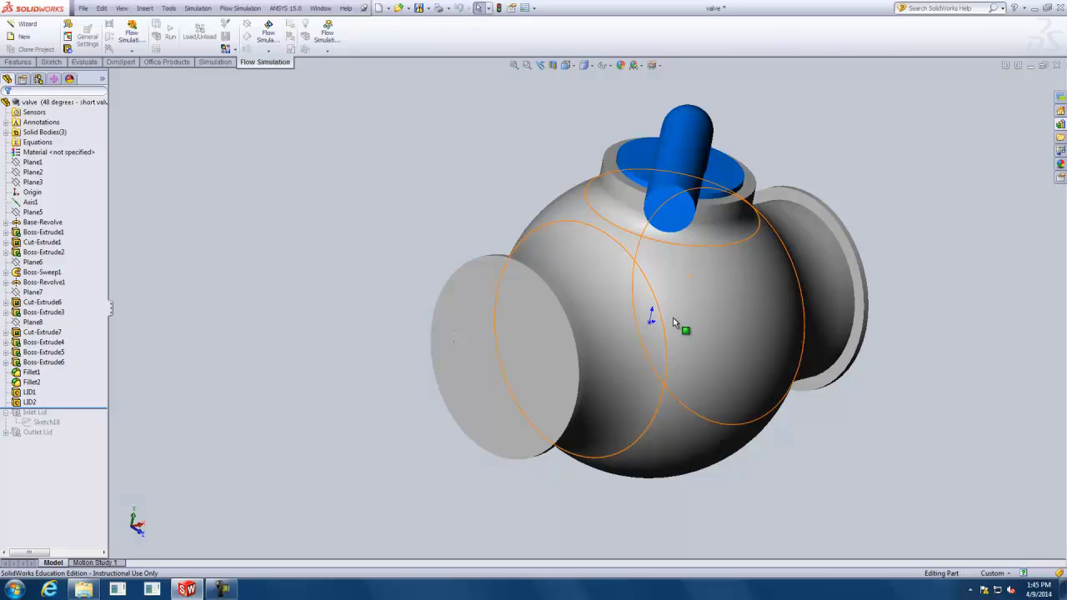
pyautogui.click(43, 423)
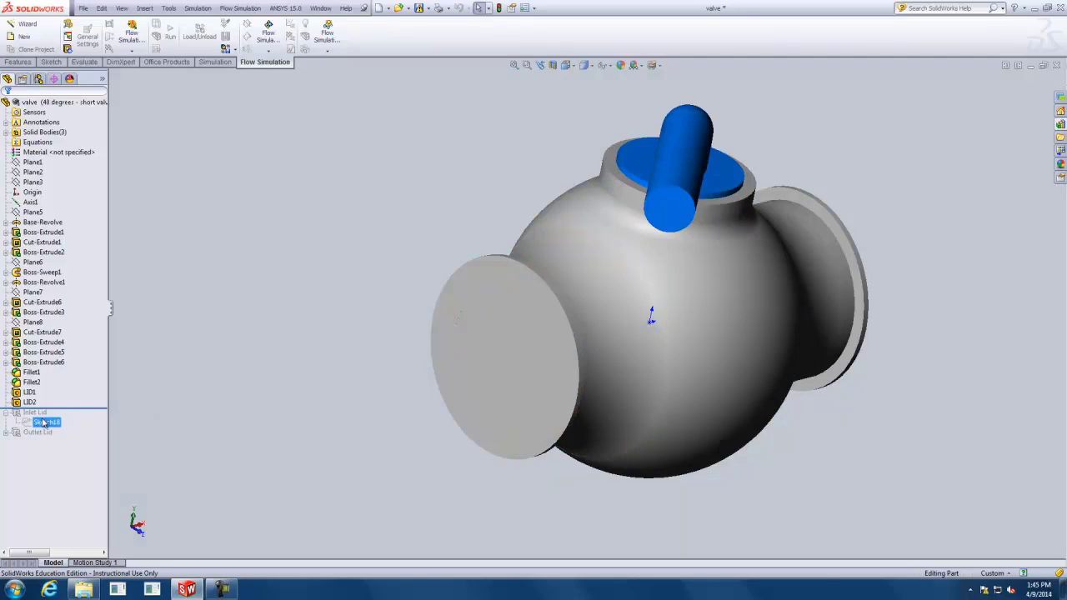
pyautogui.click(40, 406)
pyautogui.click(31, 393)
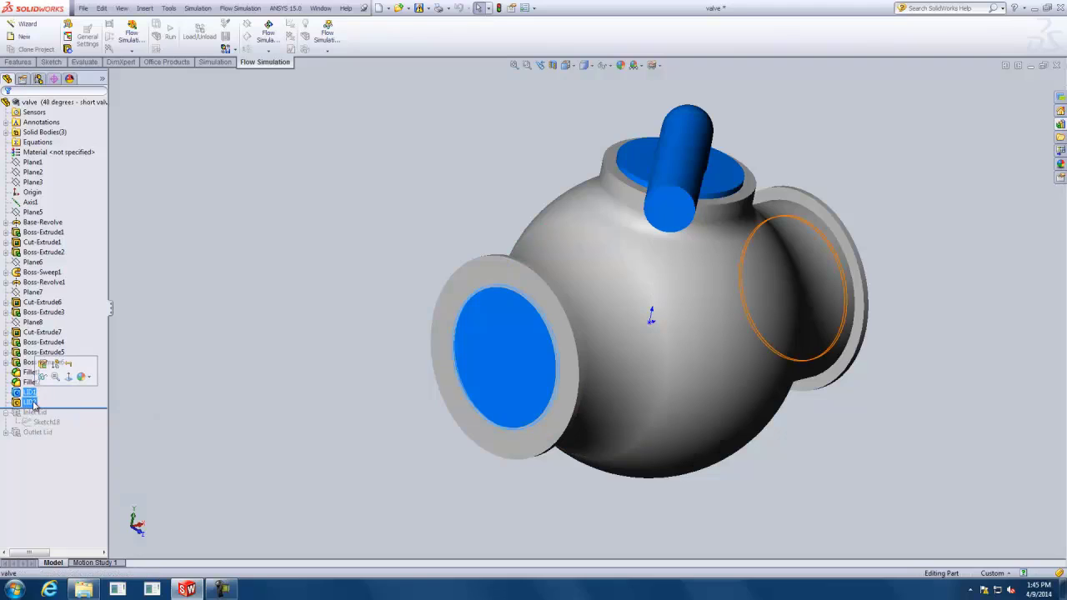
pyautogui.keyDown('ctrl'); pyautogui.click(33, 402); pyautogui.keyUp('ctrl')
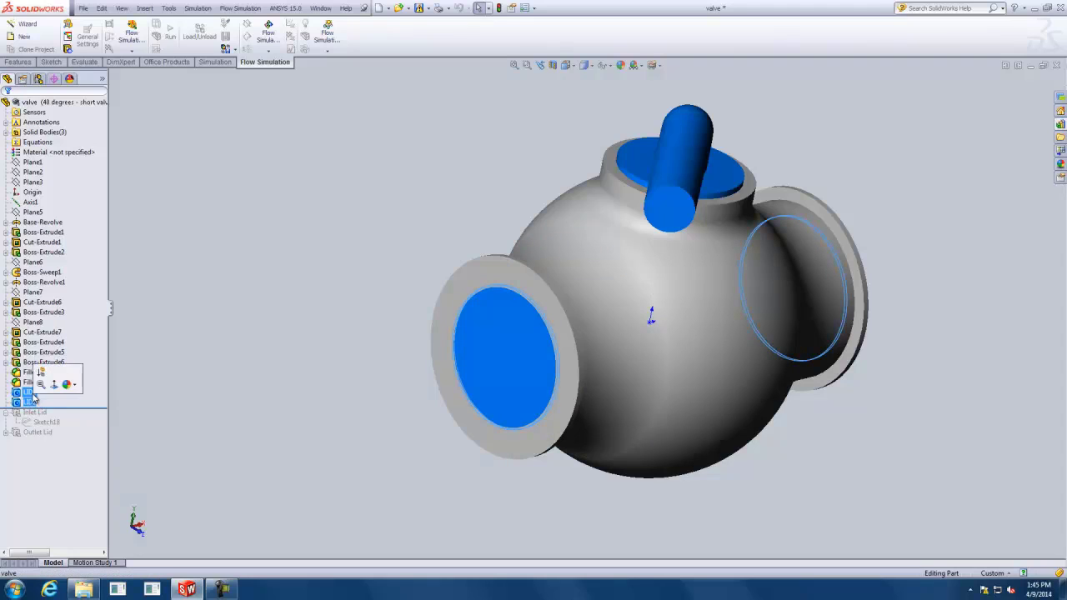
pyautogui.click(33, 402)
pyautogui.rightClick(32, 394)
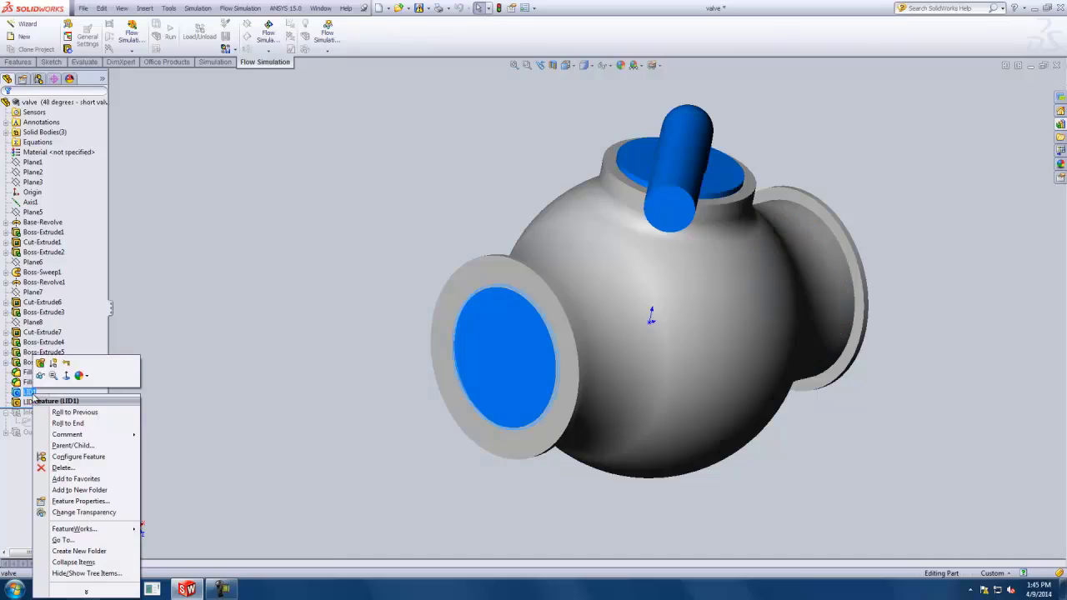
pyautogui.click(64, 470)
pyautogui.click(353, 144)
# - Delete the LID2 feature and roll the model forward past the original Outlet Lid feature
pyautogui.rightClick(33, 393)
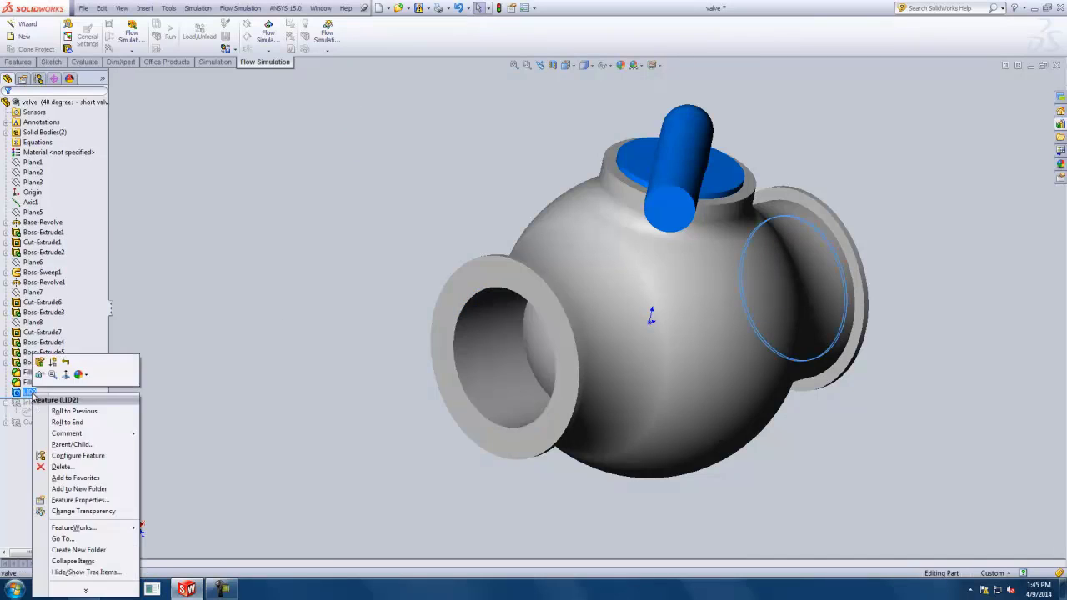
pyautogui.click(74, 466)
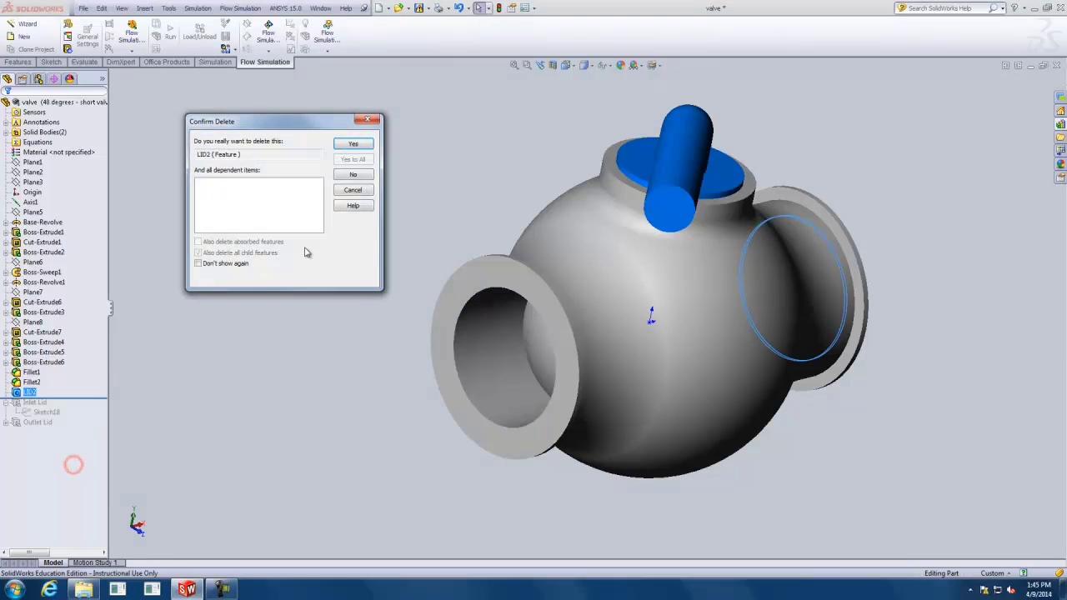
pyautogui.click(360, 142)
pyautogui.moveTo(70, 379); pyautogui.dragTo(80, 409)
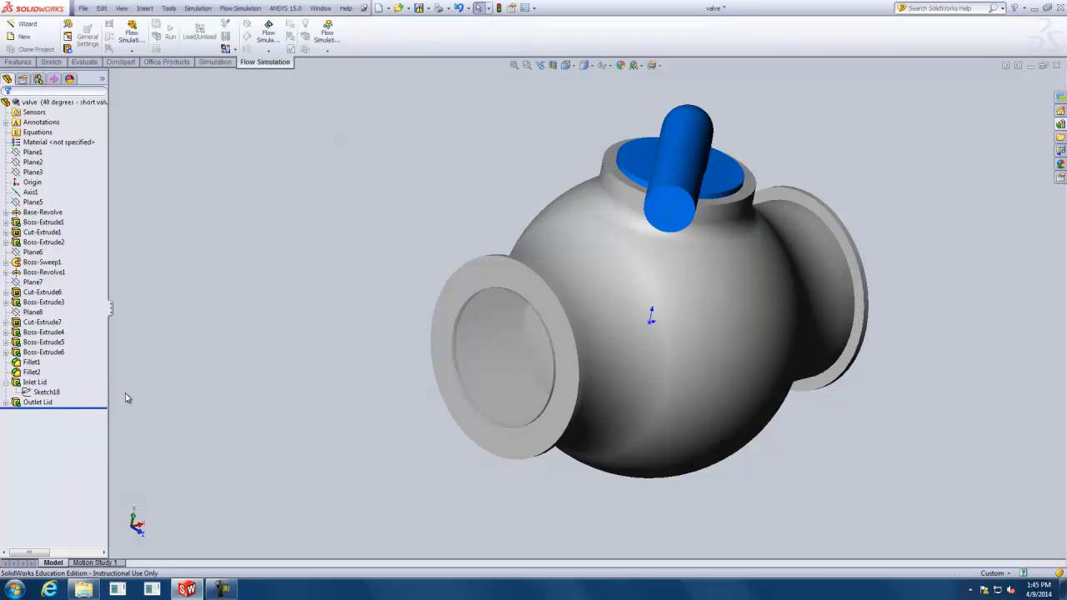
# - Start a new Flow Simulation project with the wizard, keeping the name Project 1 and the current configuration
pyautogui.moveTo(337, 354)
pyautogui.mouseDown(button='middle')
pyautogui.moveTo(325, 350)
pyautogui.moveTo(353, 353)
pyautogui.mouseUp(button='middle')
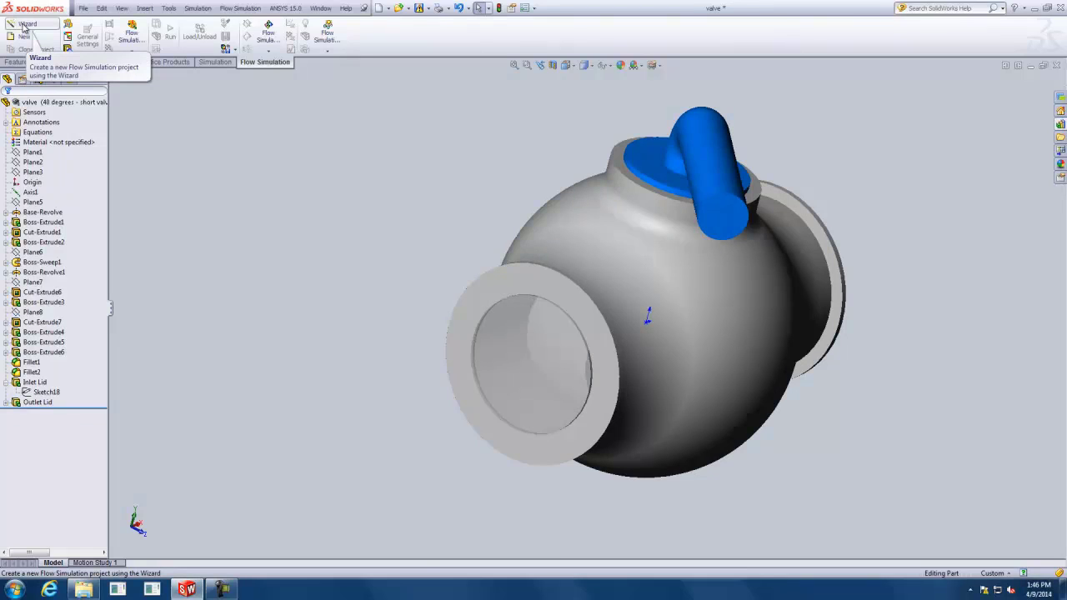
pyautogui.click(23, 25)
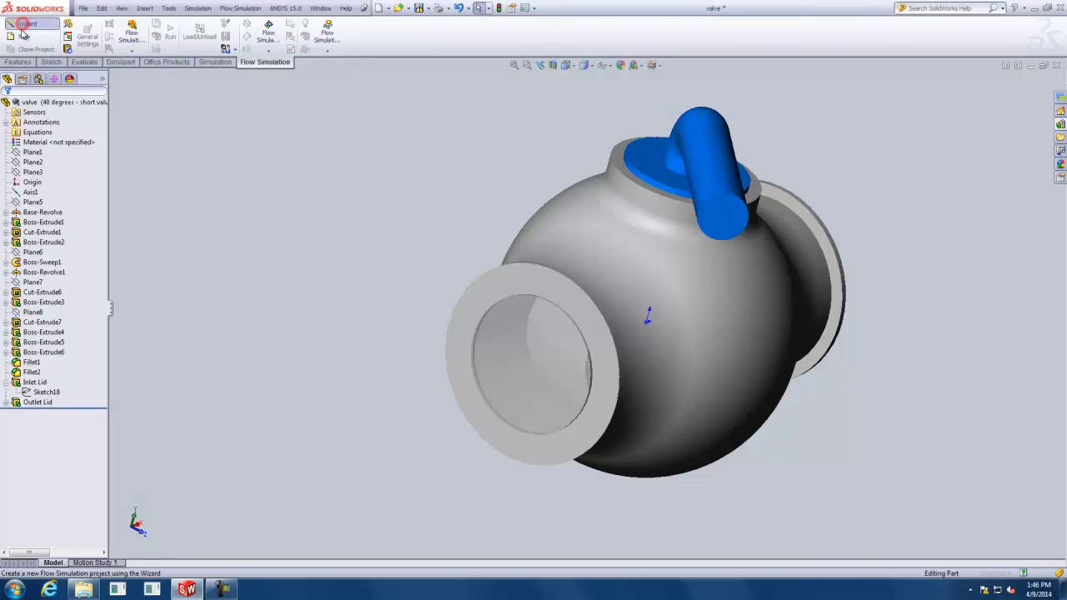
pyautogui.click(539, 192)
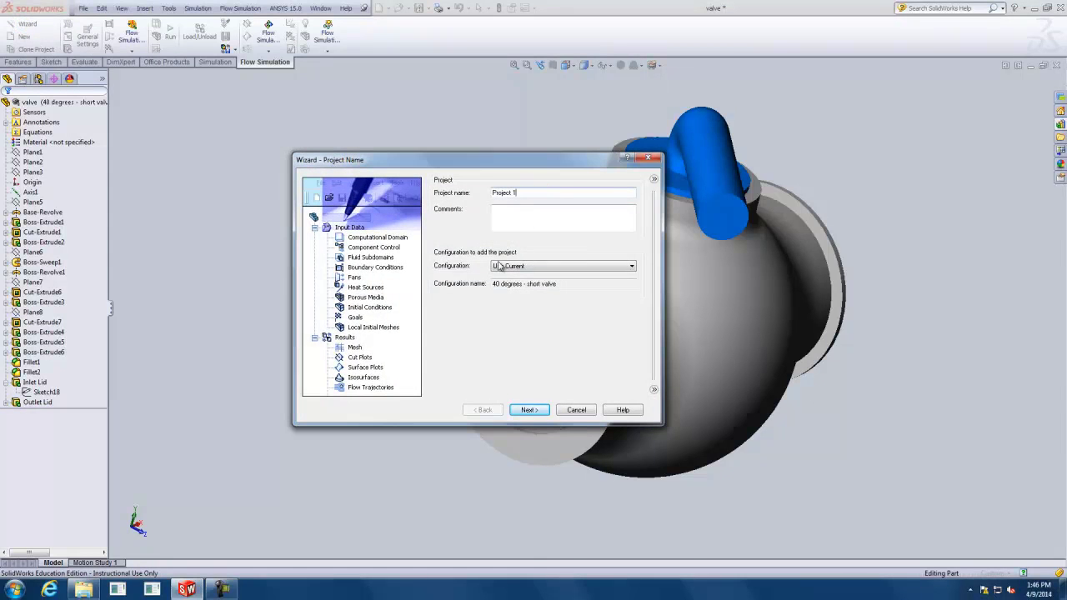
pyautogui.moveTo(496, 284); pyautogui.dragTo(587, 304)
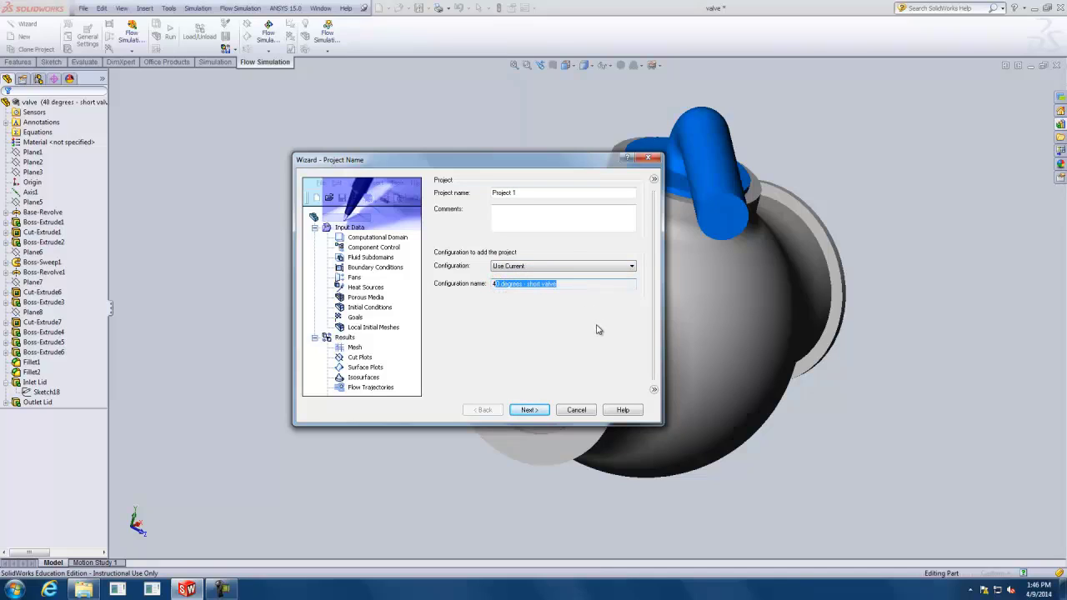
pyautogui.click(537, 285)
pyautogui.moveTo(554, 290); pyautogui.dragTo(492, 289)
pyautogui.click(538, 411)
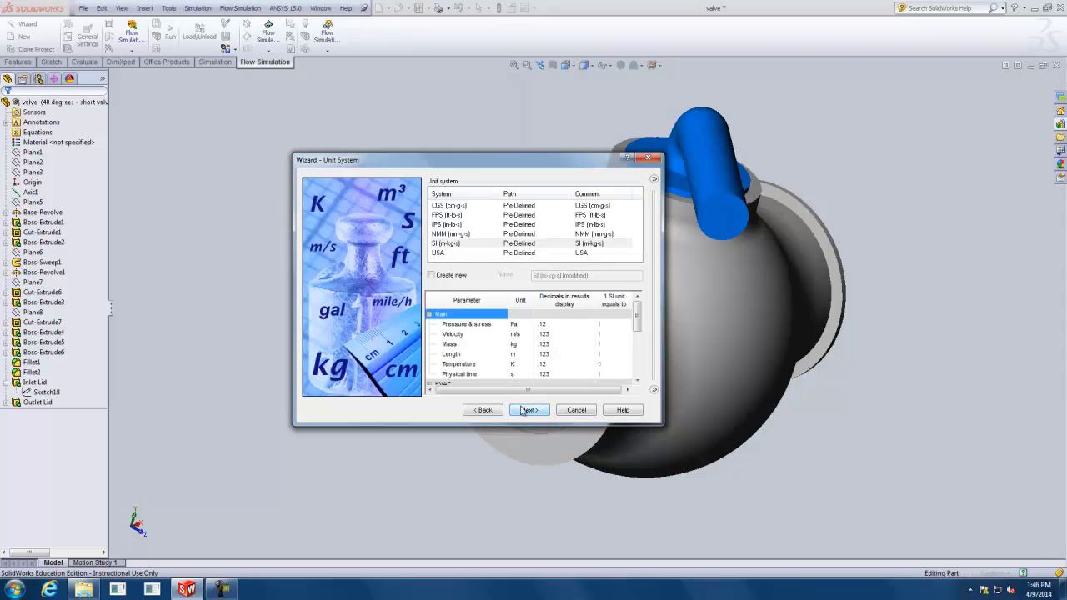
# - Choose the SI (m-kg-s) unit system and accept an internal analysis that excludes cavities without flow conditions, with no extra physical features
pyautogui.click(443, 242)
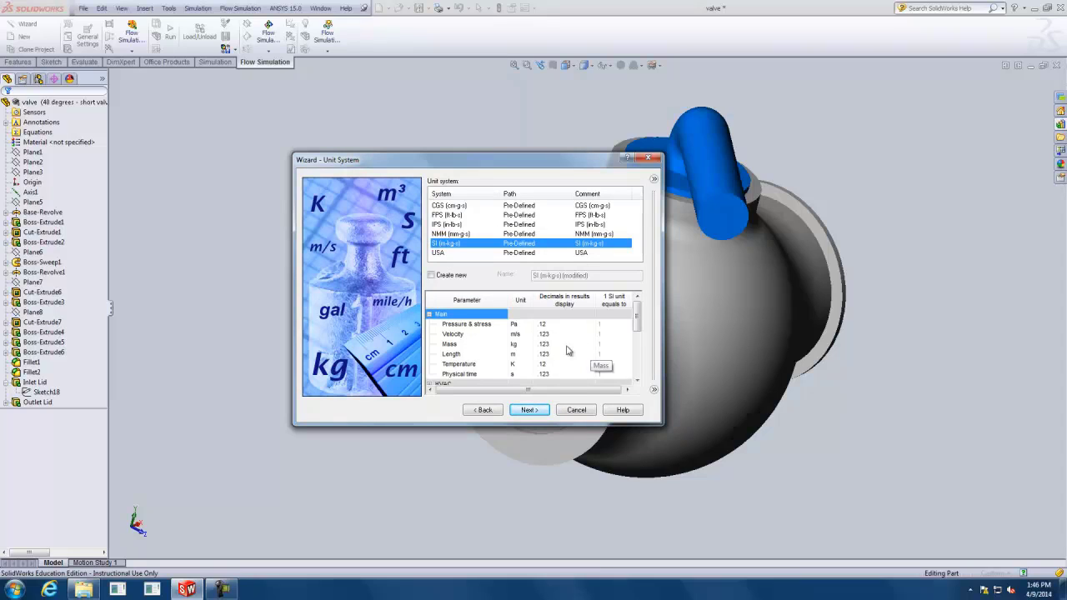
pyautogui.click(538, 412)
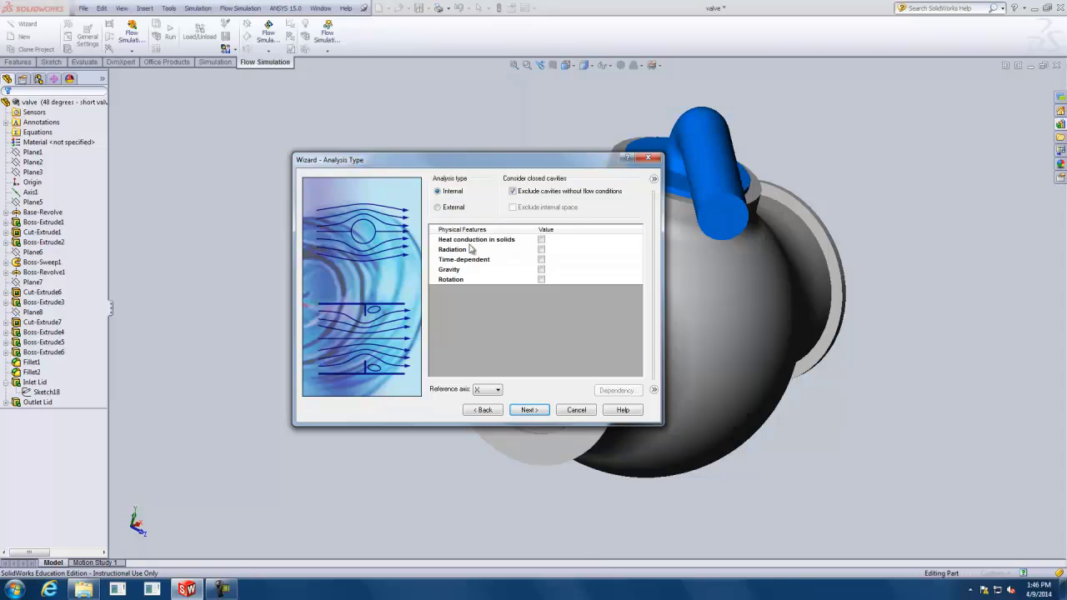
pyautogui.click(530, 411)
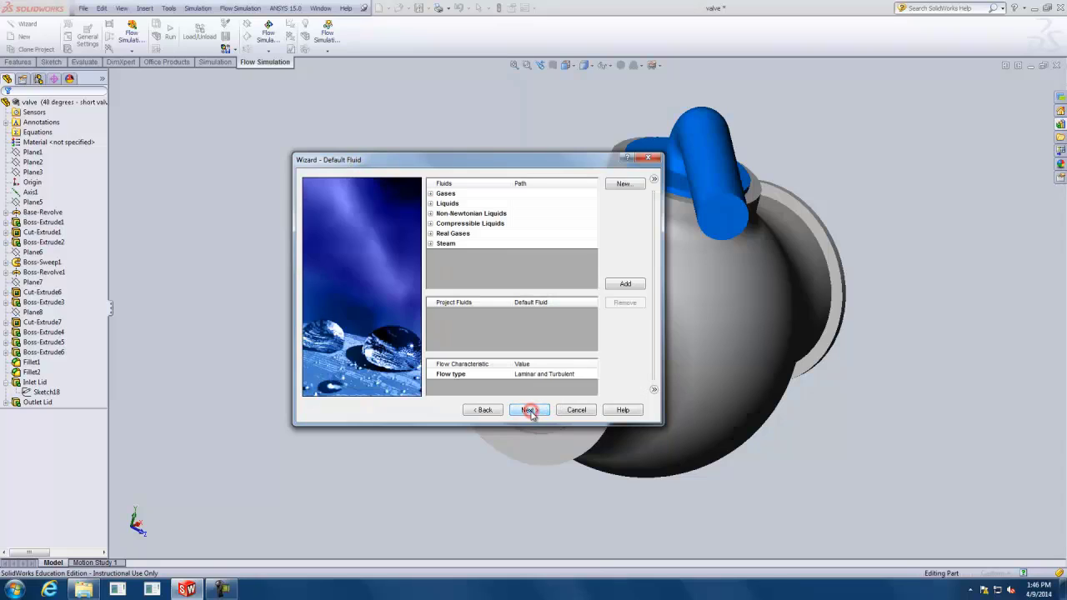
# - Add Water from the predefined liquids as the default project fluid, with the flow type Laminar and Turbulent
pyautogui.click(430, 204)
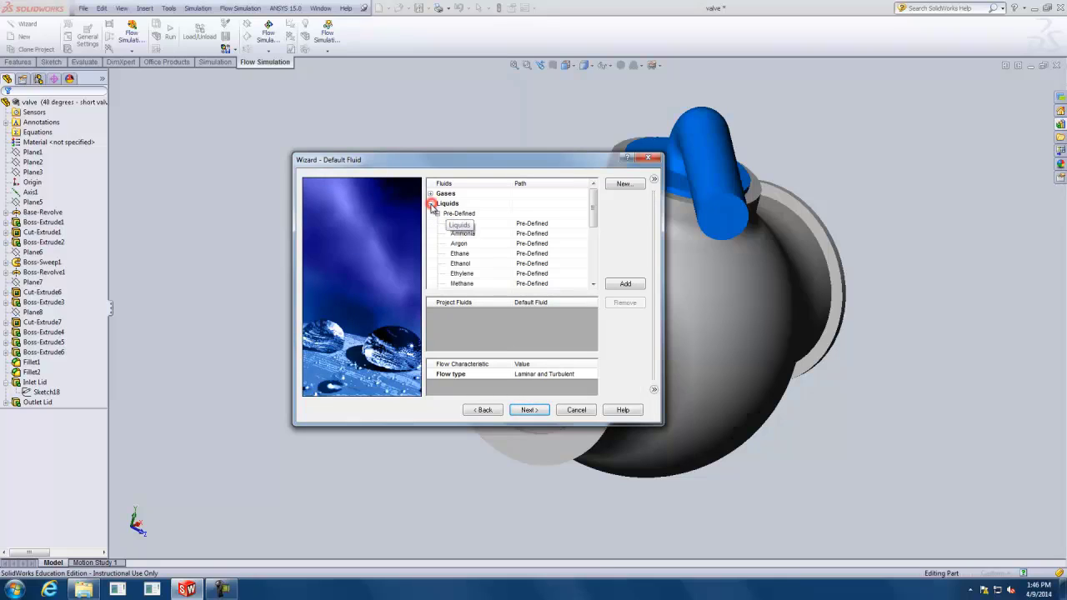
pyautogui.moveTo(593, 209); pyautogui.dragTo(593, 242)
pyautogui.click(500, 283)
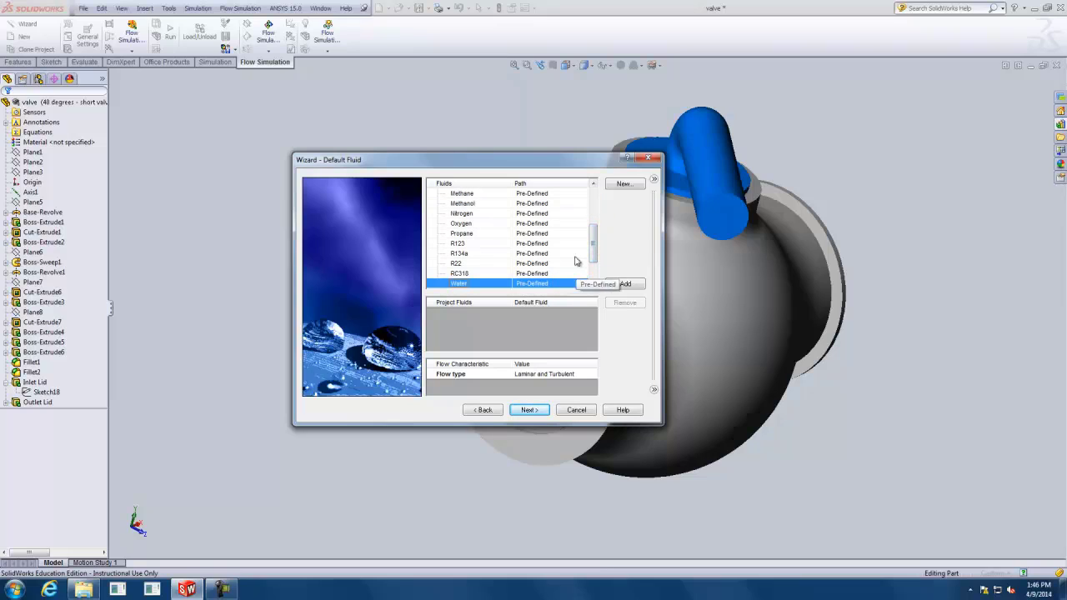
pyautogui.click(625, 285)
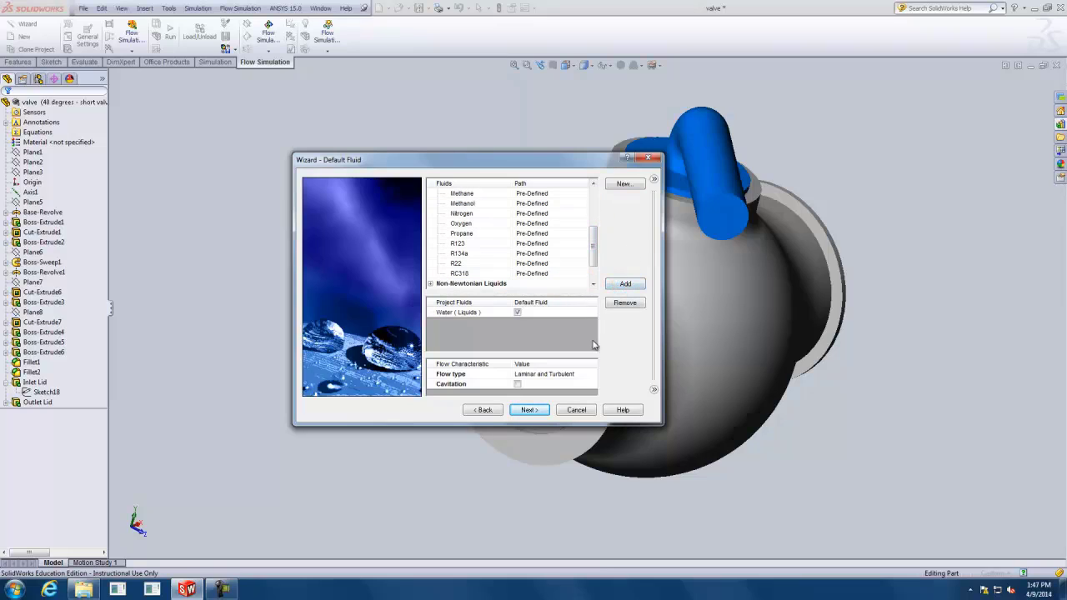
pyautogui.click(548, 377)
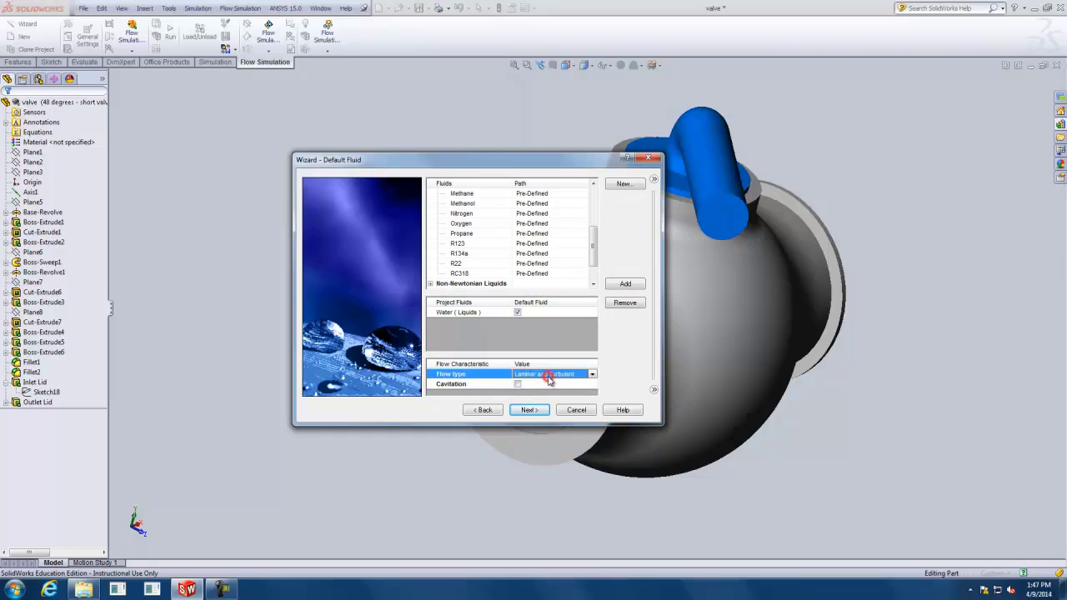
pyautogui.click(592, 376)
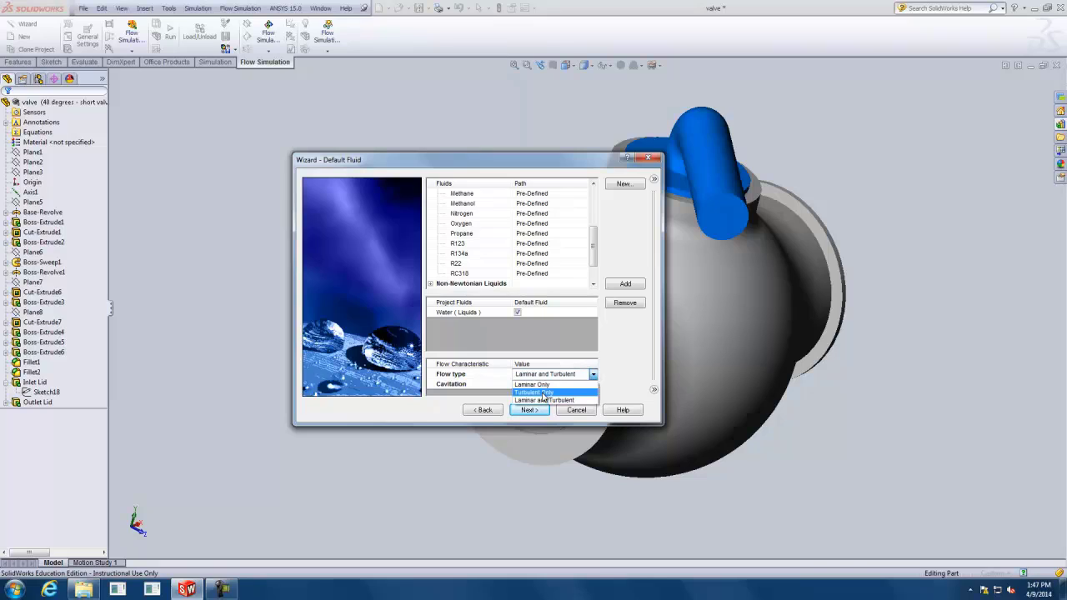
pyautogui.click(546, 402)
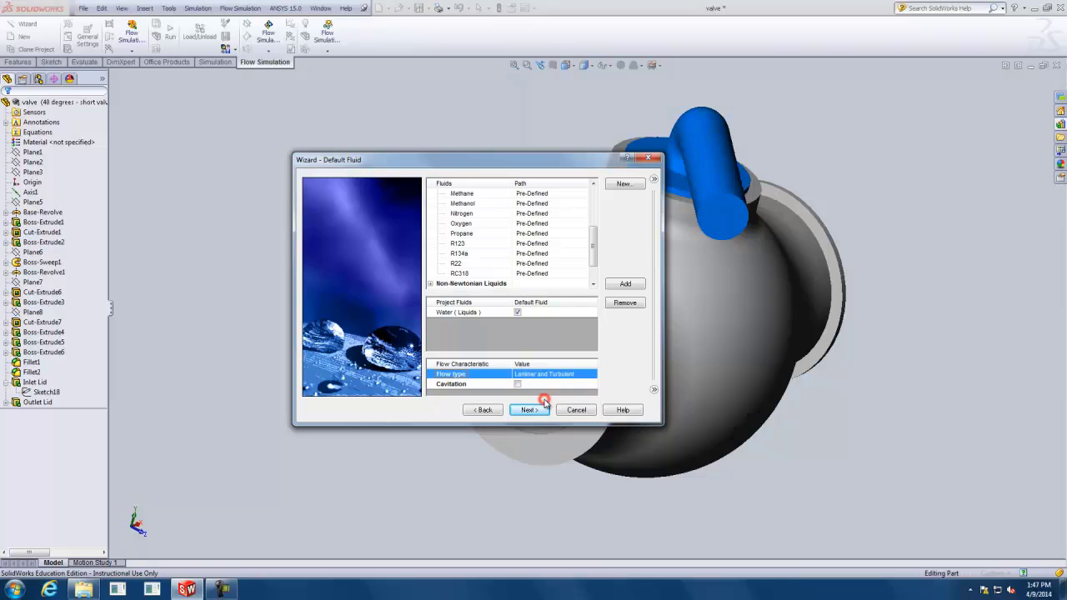
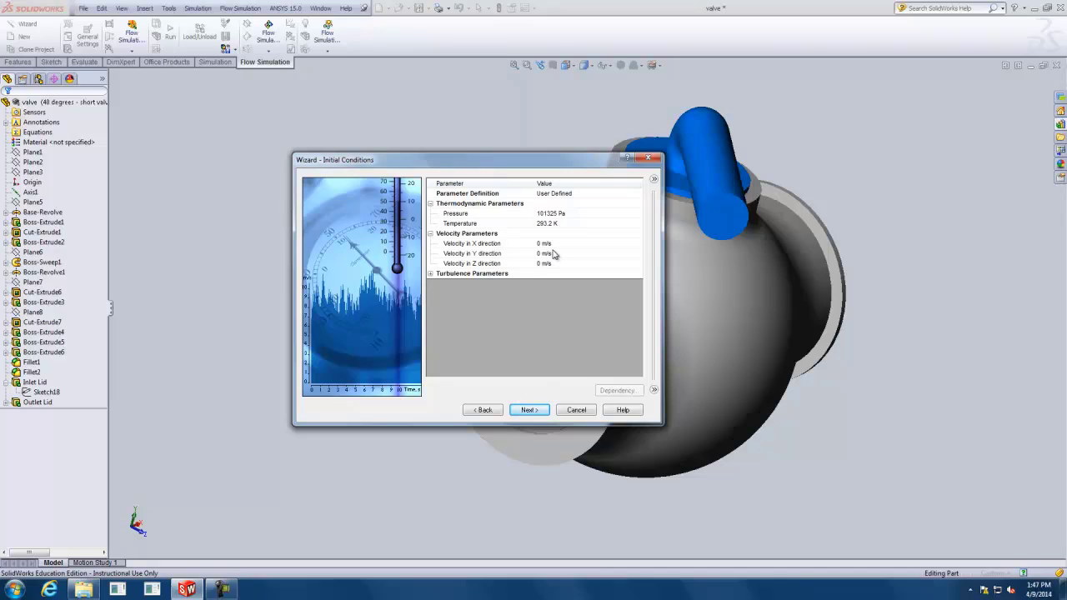
# - Accept the default initial conditions, keep the result resolution at 3 and enable manual specification of the minimum gap size
pyautogui.click(537, 412)
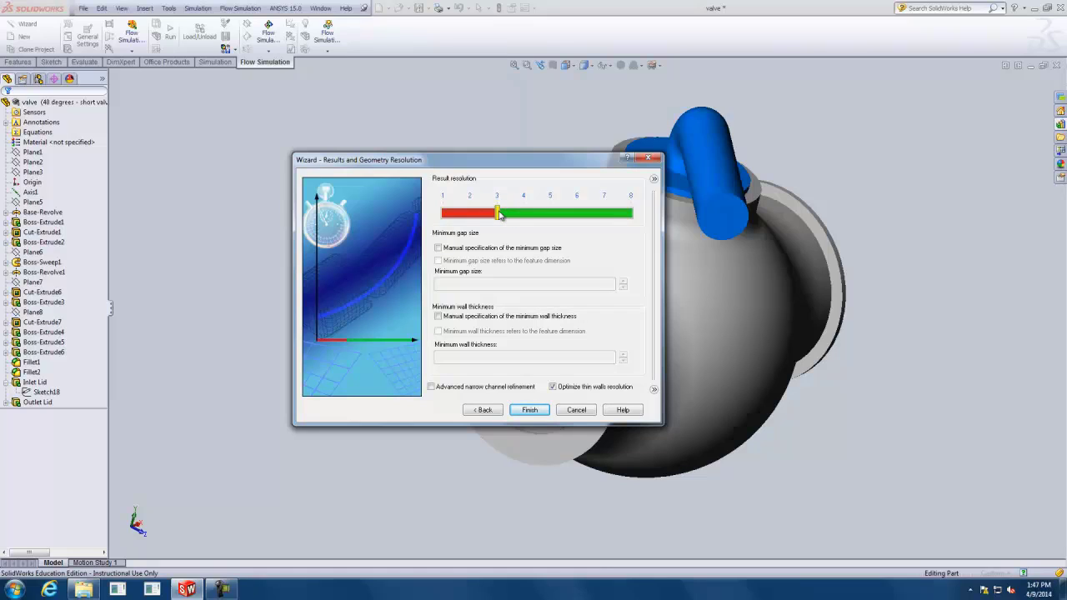
pyautogui.moveTo(498, 214); pyautogui.dragTo(607, 216)
pyautogui.moveTo(606, 215); pyautogui.dragTo(507, 219)
pyautogui.click(438, 248)
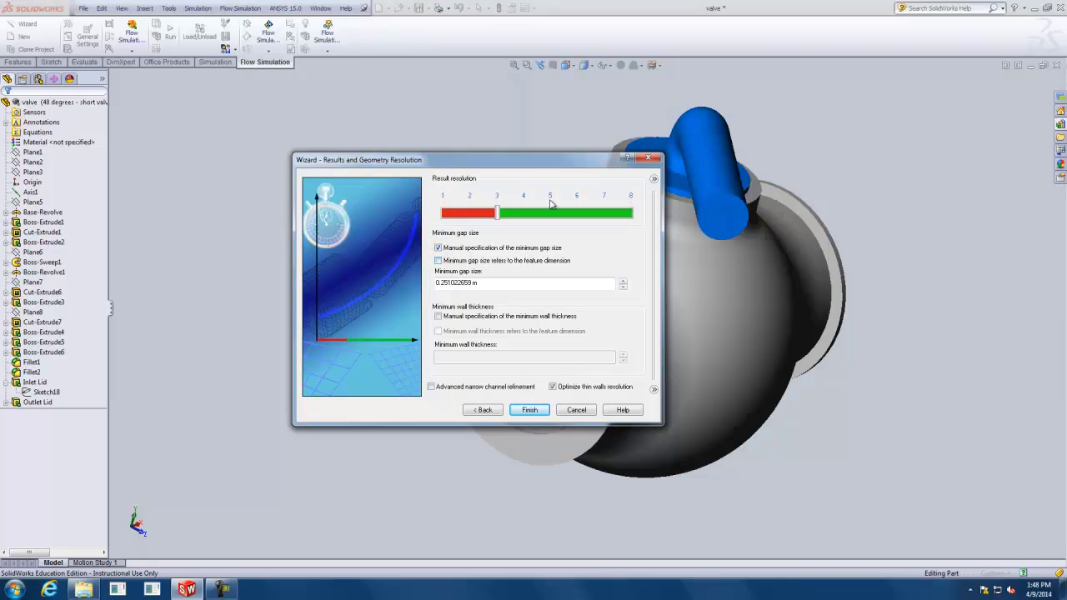
# - Inspect the valve's internal opening, set the minimum gap size to 0.2 m and finish the project setup
pyautogui.moveTo(556, 160); pyautogui.dragTo(427, 173)
pyautogui.moveTo(688, 323); pyautogui.dragTo(710, 296, button='middle')
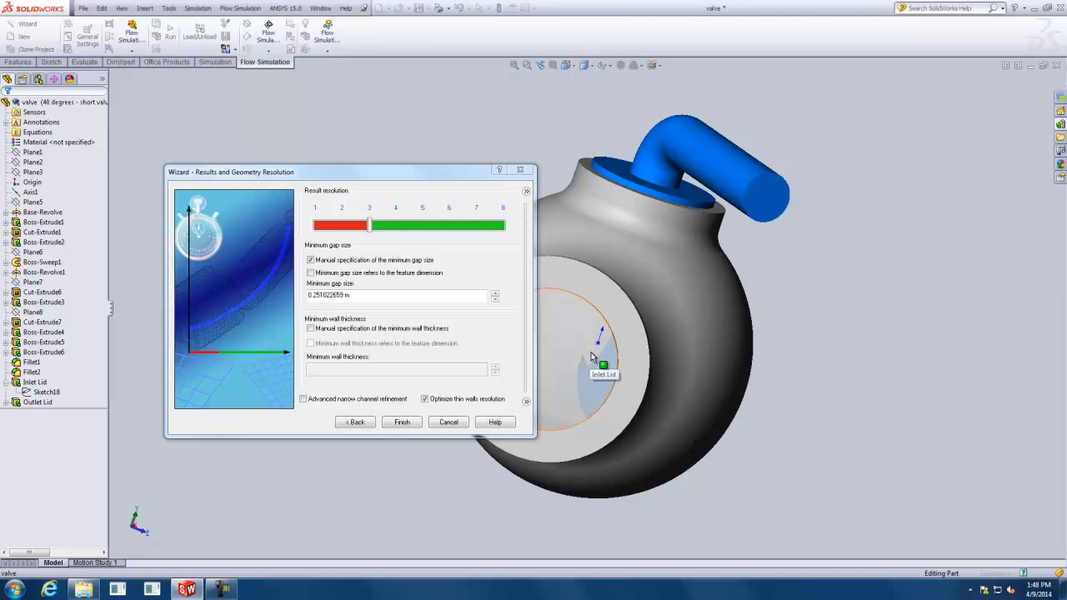
pyautogui.moveTo(594, 355); pyautogui.dragTo(652, 348, button='middle')
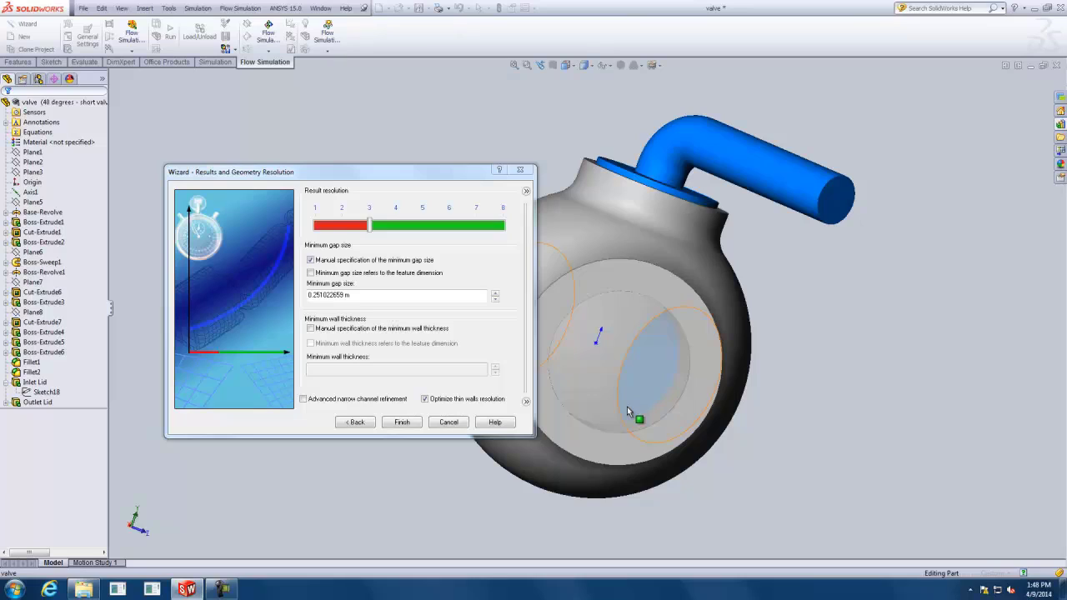
pyautogui.click(321, 294)
pyautogui.moveTo(318, 294); pyautogui.dragTo(342, 297)
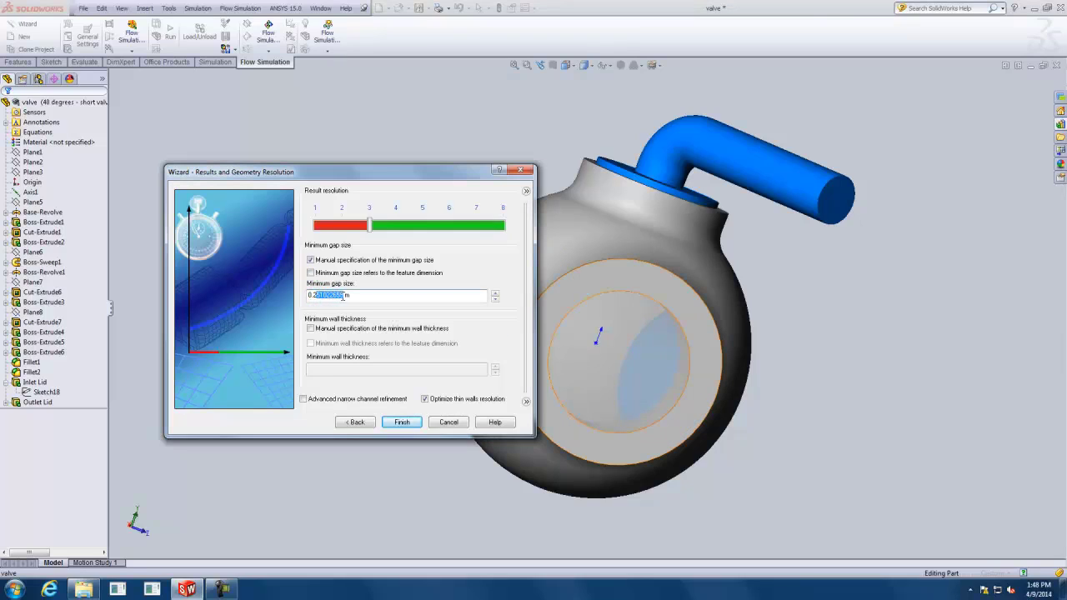
pyautogui.press('BackSpace')
pyautogui.click(402, 423)
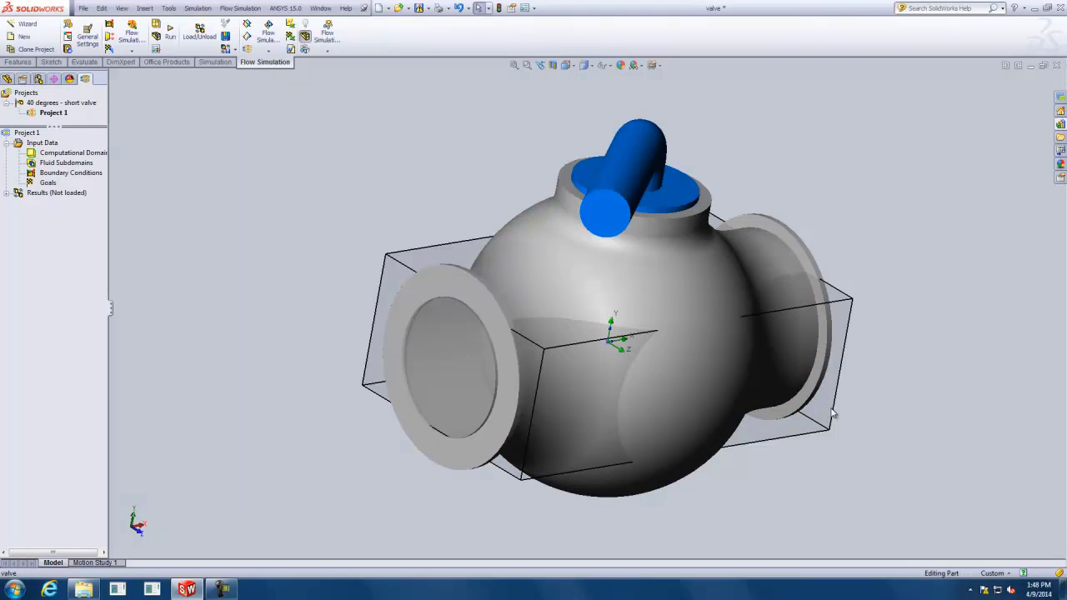
# - Hide the computational domain box around the valve
pyautogui.moveTo(832, 413)
pyautogui.mouseDown(button='middle')
pyautogui.moveTo(822, 381)
pyautogui.moveTo(843, 372)
pyautogui.moveTo(829, 403)
pyautogui.mouseUp(button='middle')
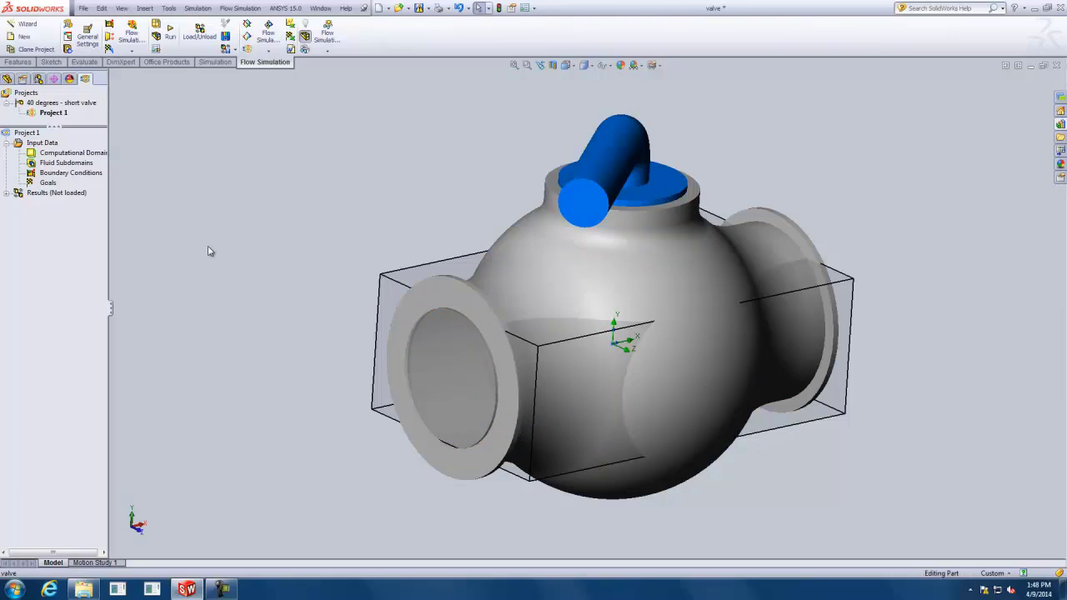
pyautogui.rightClick(106, 155)
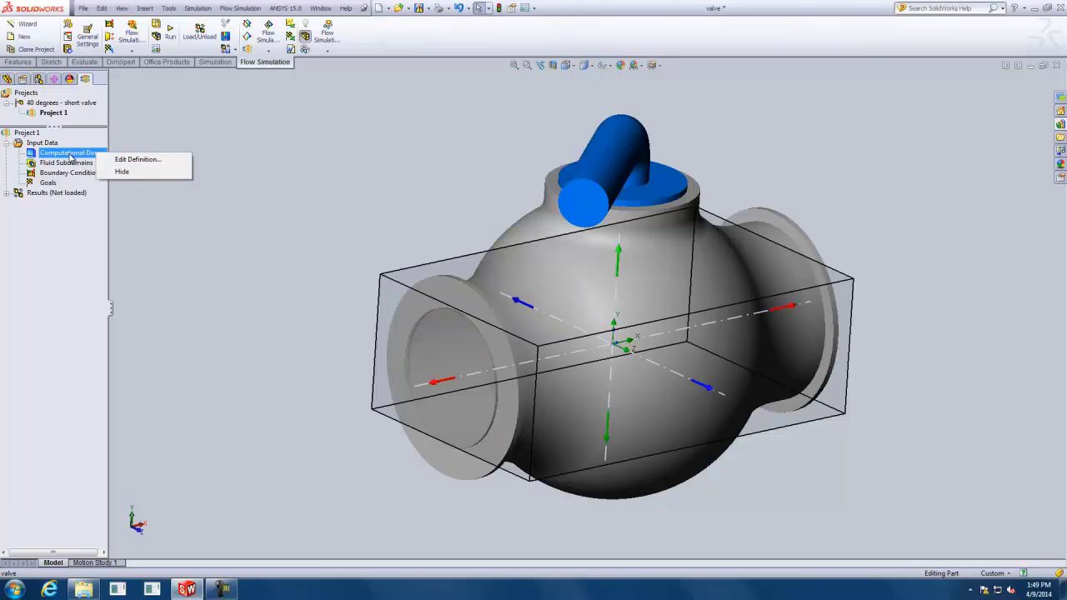
pyautogui.click(122, 172)
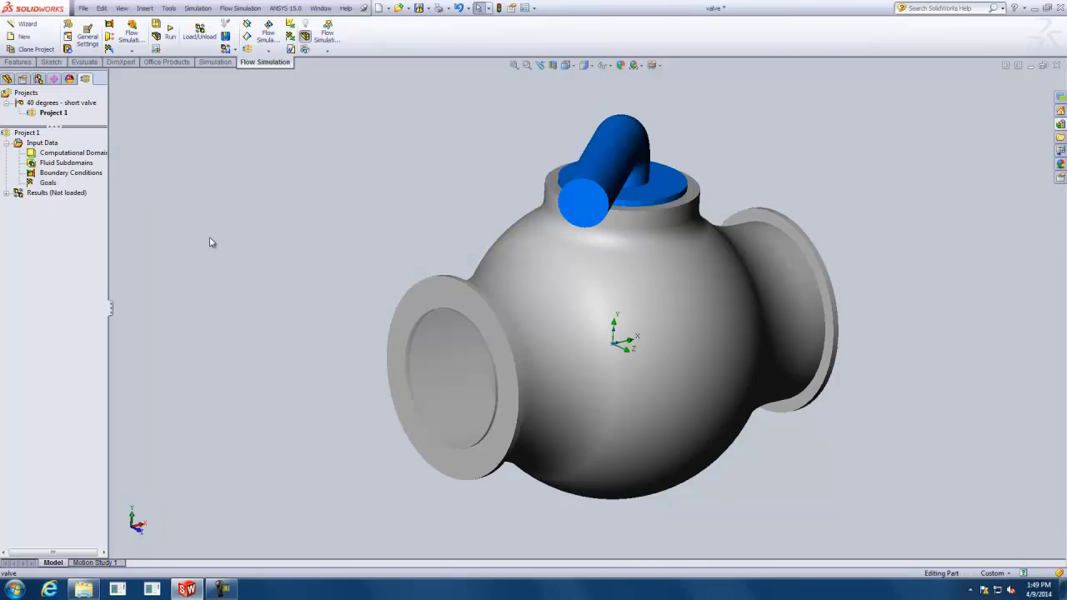
# - Insert a boundary condition and select the inner face of the inlet lid, facing the valve interior
pyautogui.rightClick(71, 175)
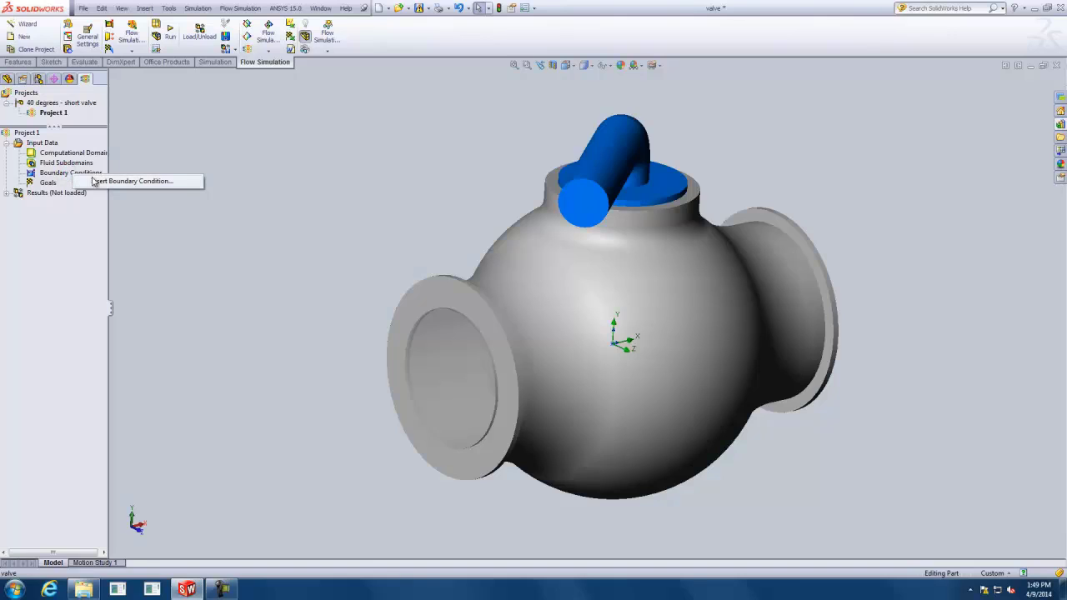
pyautogui.click(123, 184)
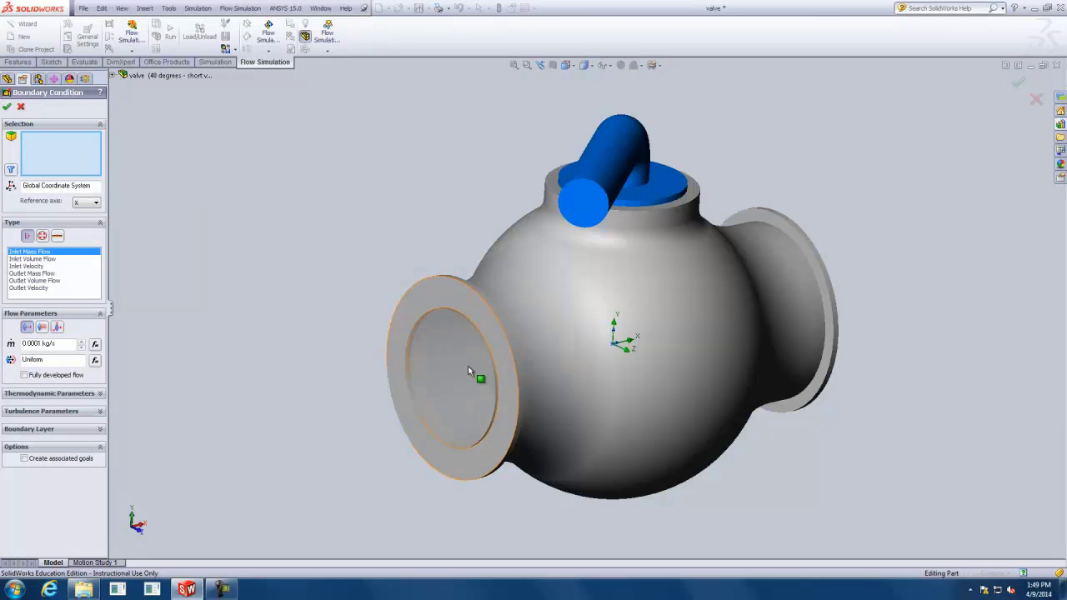
pyautogui.moveTo(450, 378); pyautogui.dragTo(457, 349, button='middle')
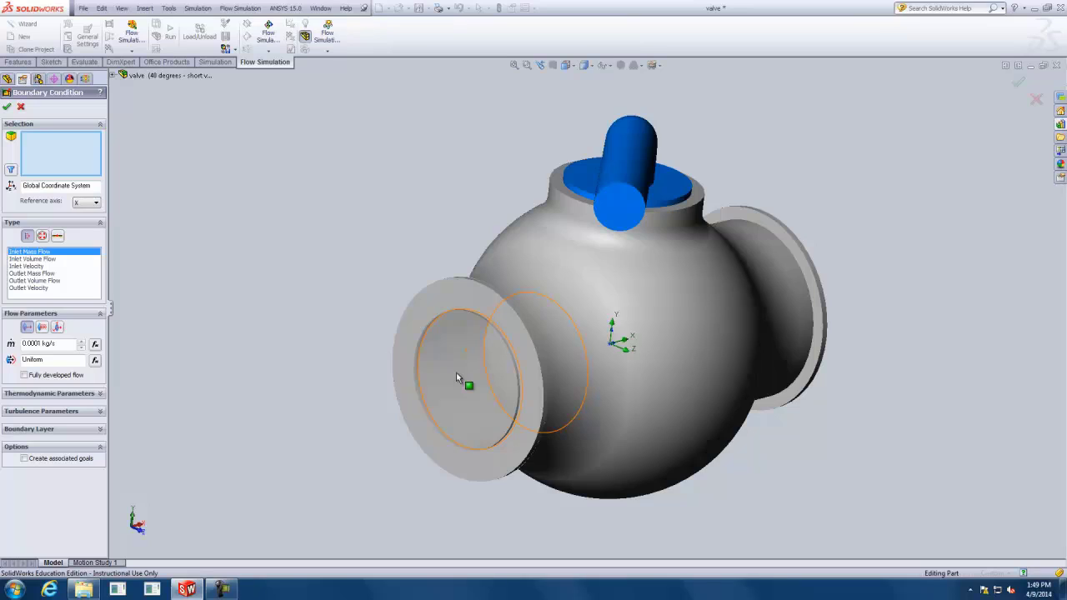
pyautogui.rightClick(456, 377)
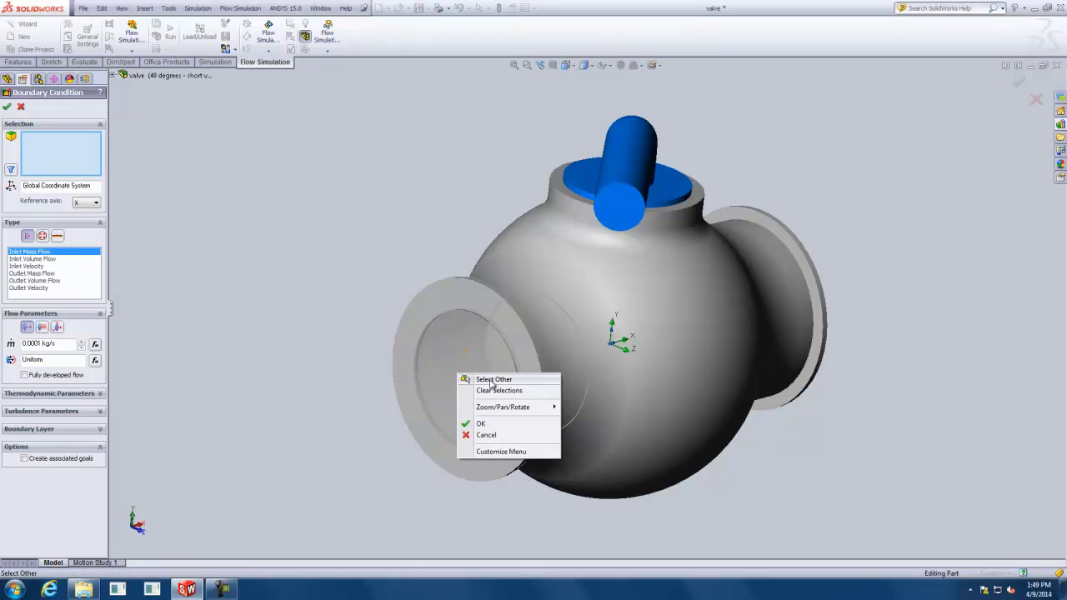
pyautogui.click(493, 381)
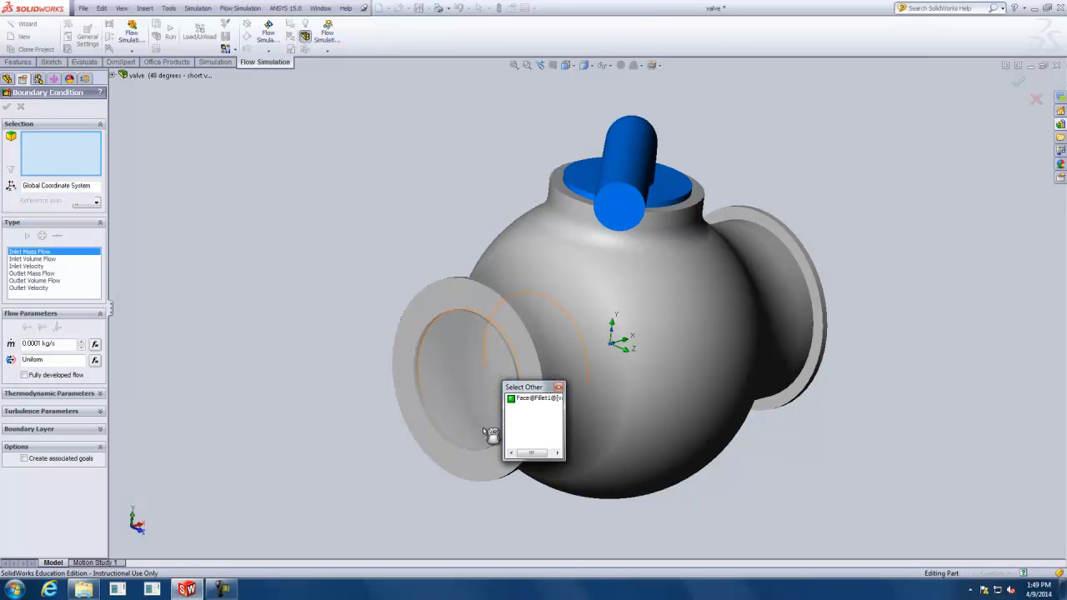
pyautogui.rightClick(586, 327)
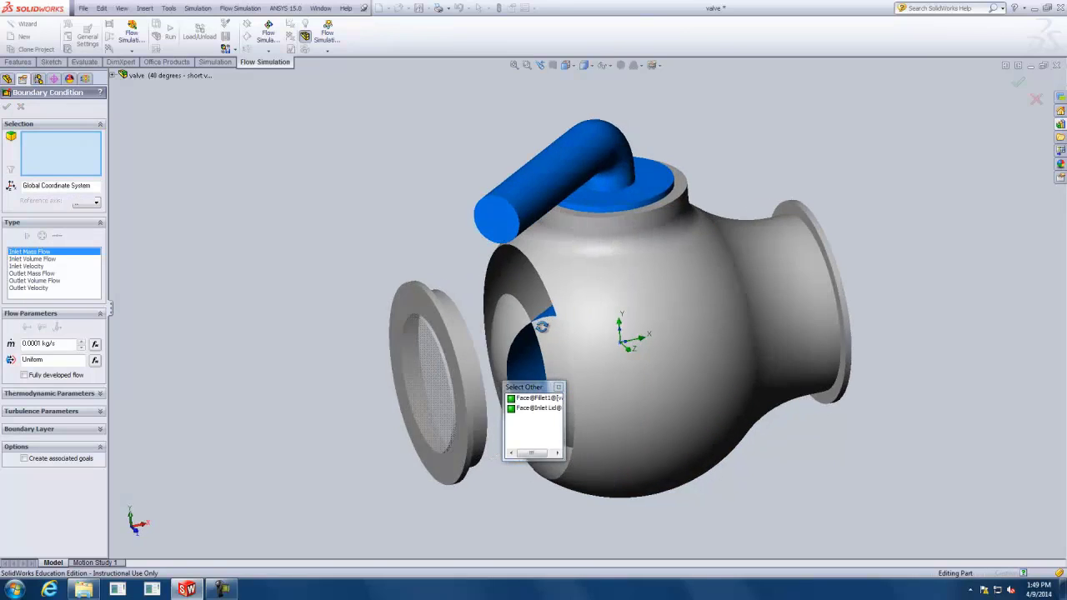
pyautogui.moveTo(560, 330); pyautogui.dragTo(542, 327, button='middle')
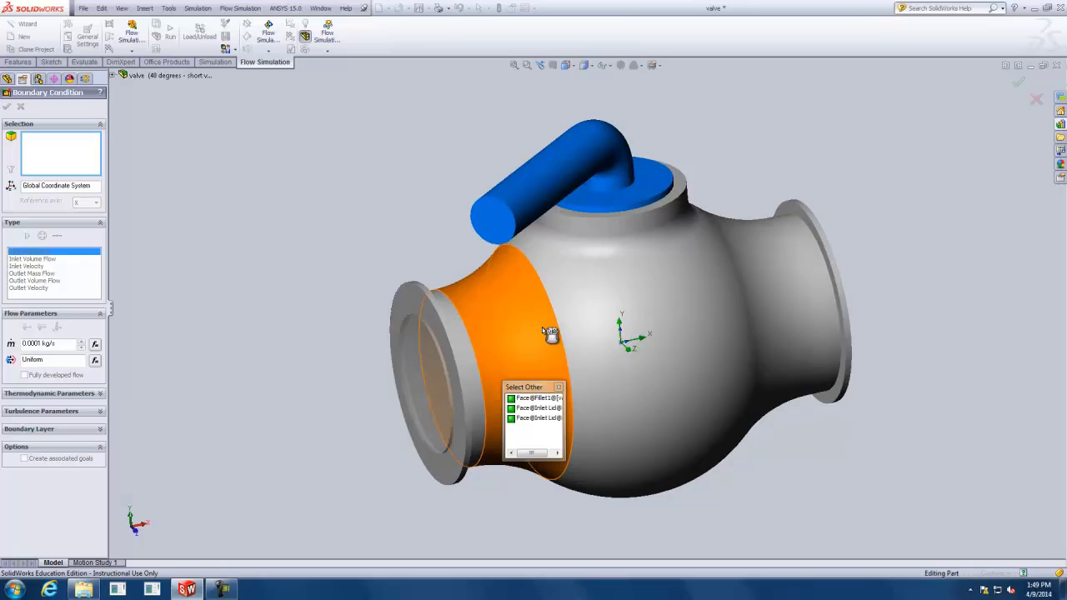
pyautogui.rightClick(504, 360)
pyautogui.moveTo(496, 354); pyautogui.dragTo(476, 362, button='middle')
pyautogui.scroll(-4, 437, 397)
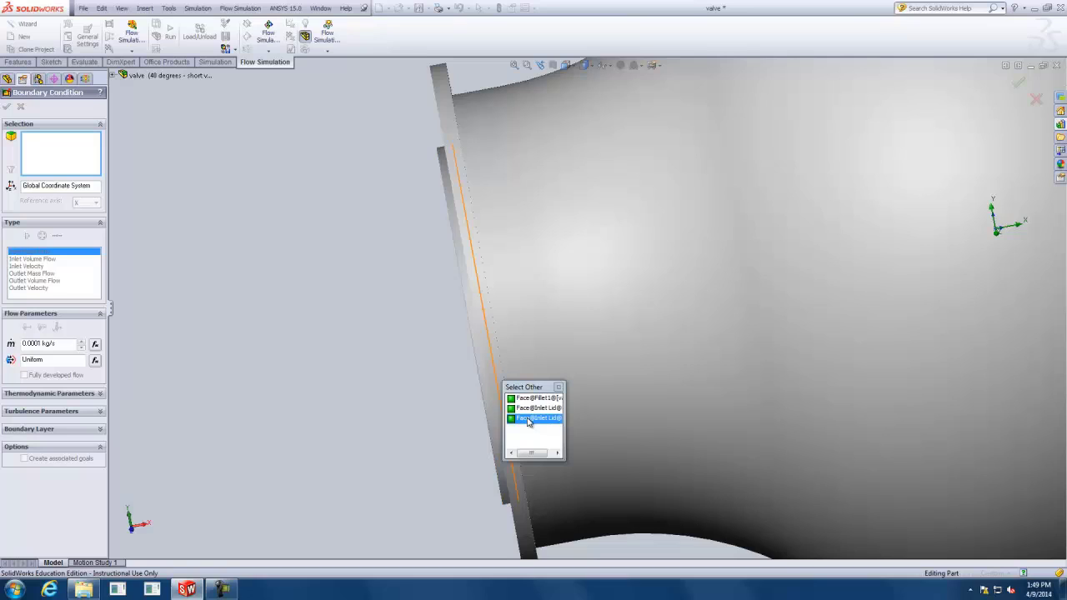
pyautogui.click(527, 417)
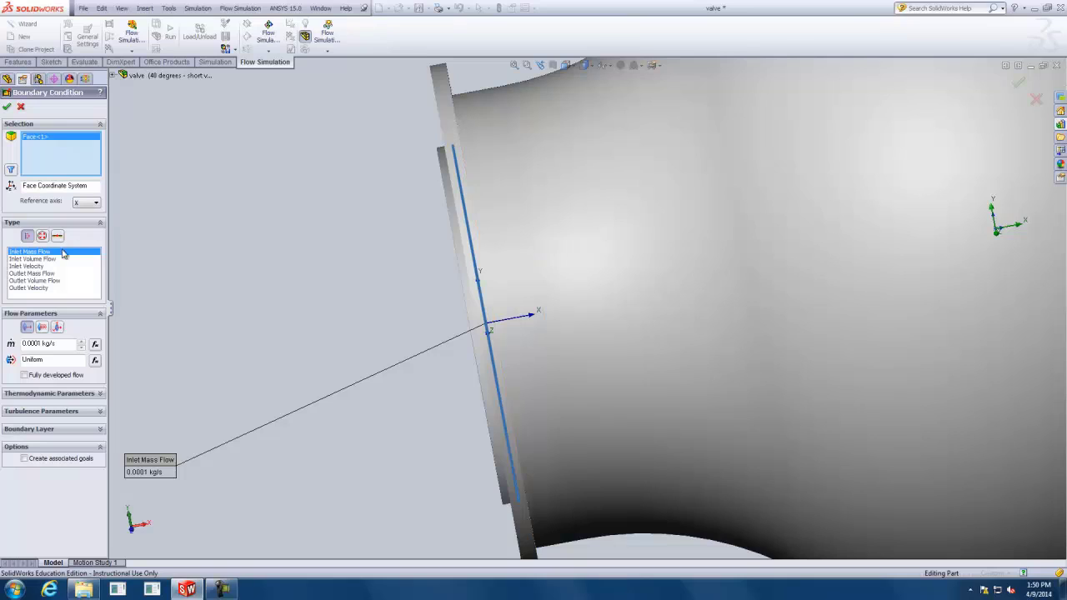
# - Make the inlet lid condition an Inlet Velocity of 1 m/s and accept it
pyautogui.click(42, 266)
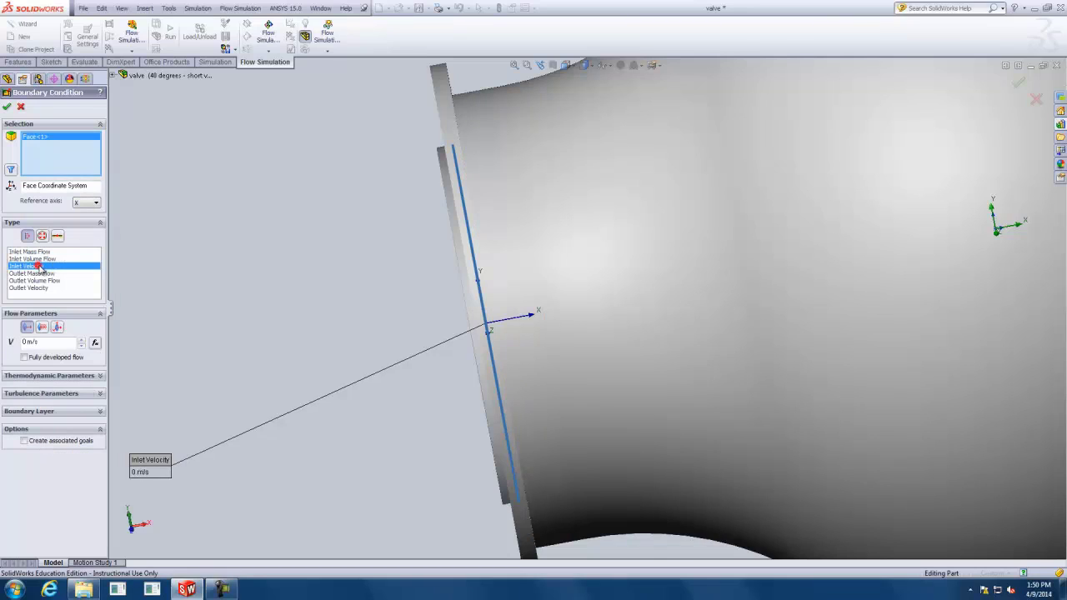
pyautogui.click(27, 342)
pyautogui.write('1')
pyautogui.click(7, 108)
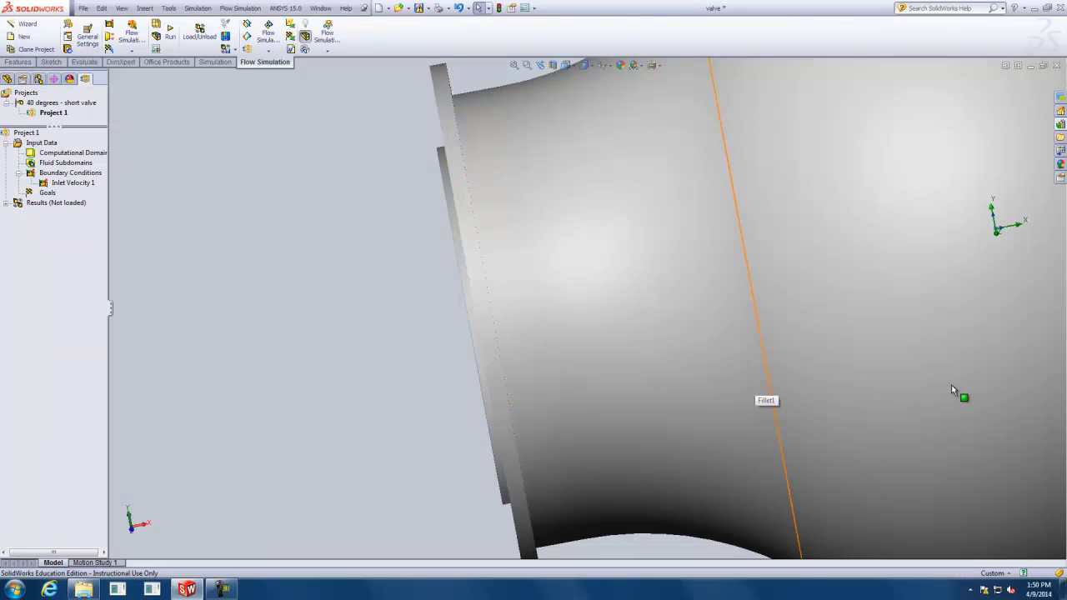
# - Insert a boundary condition and select the inner face of the outlet lid, facing the valve interior
pyautogui.scroll(8, 951, 384)
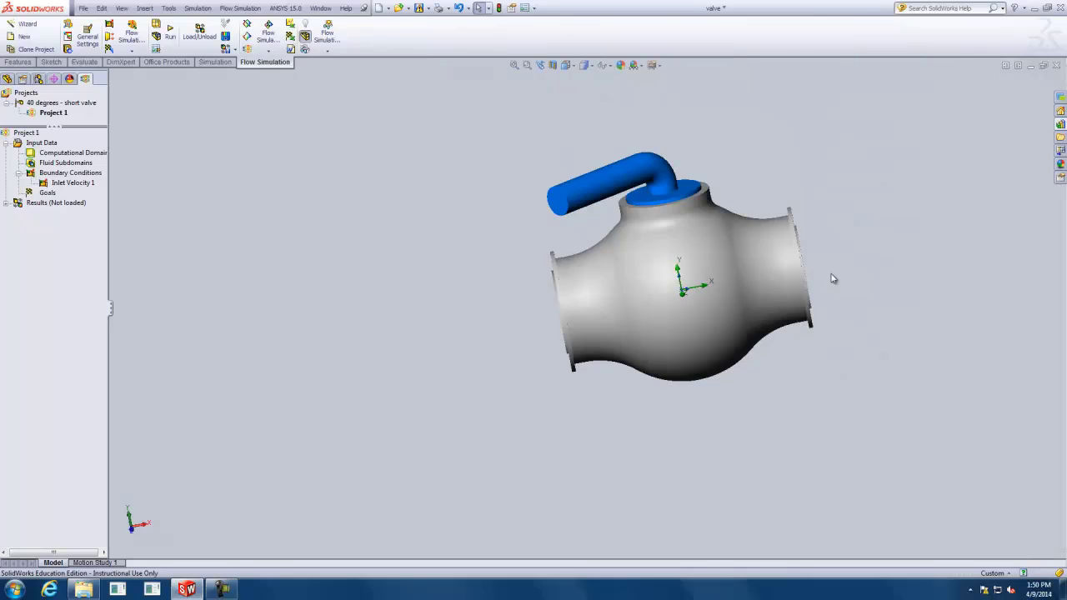
pyautogui.scroll(-5, 832, 278)
pyautogui.moveTo(755, 276); pyautogui.dragTo(361, 246, button='middle')
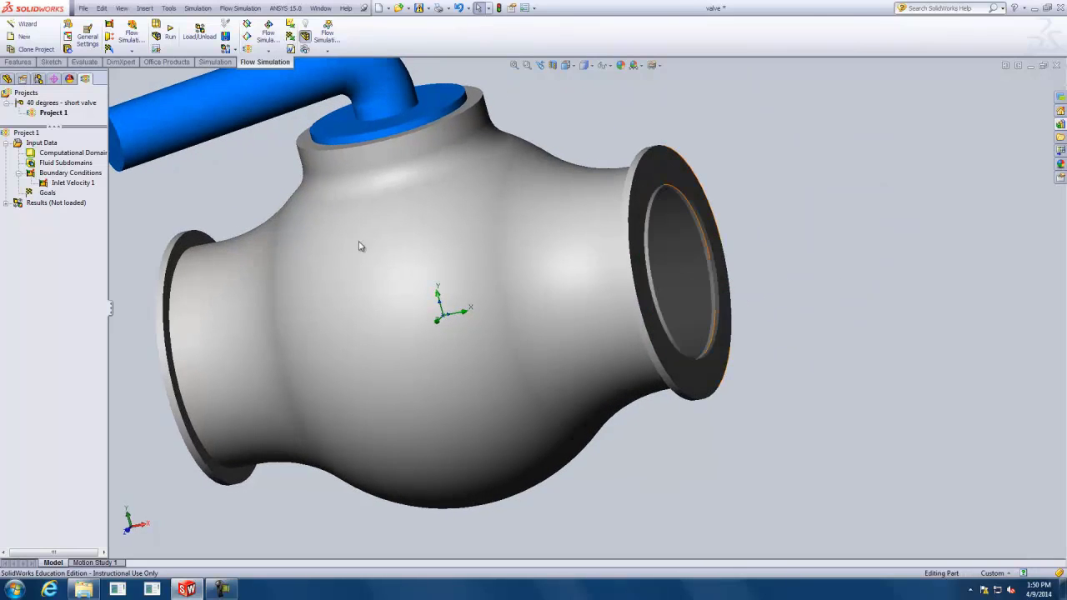
pyautogui.rightClick(60, 172)
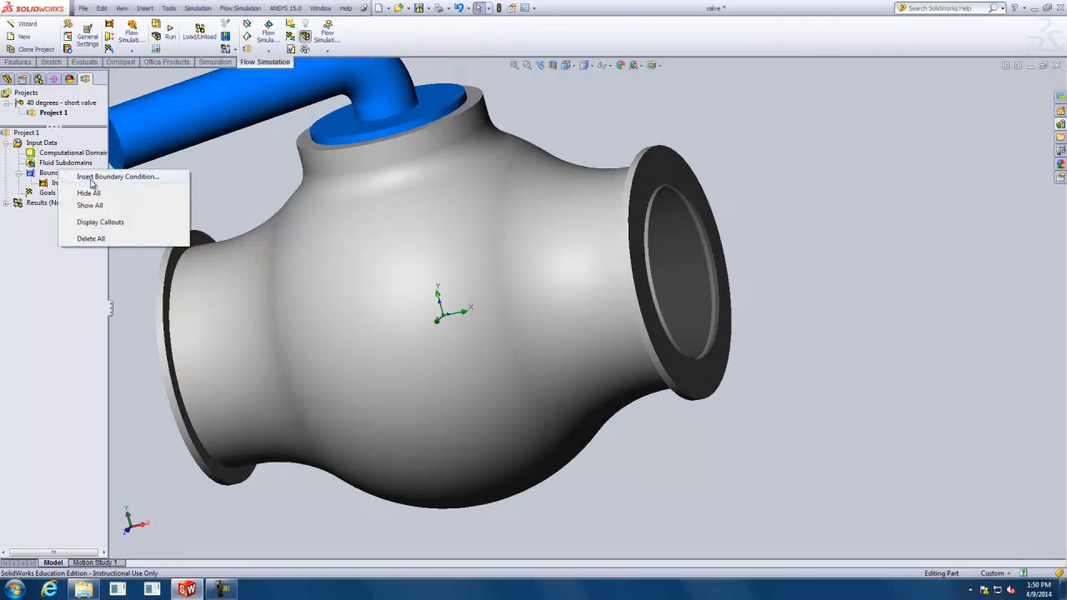
pyautogui.click(92, 177)
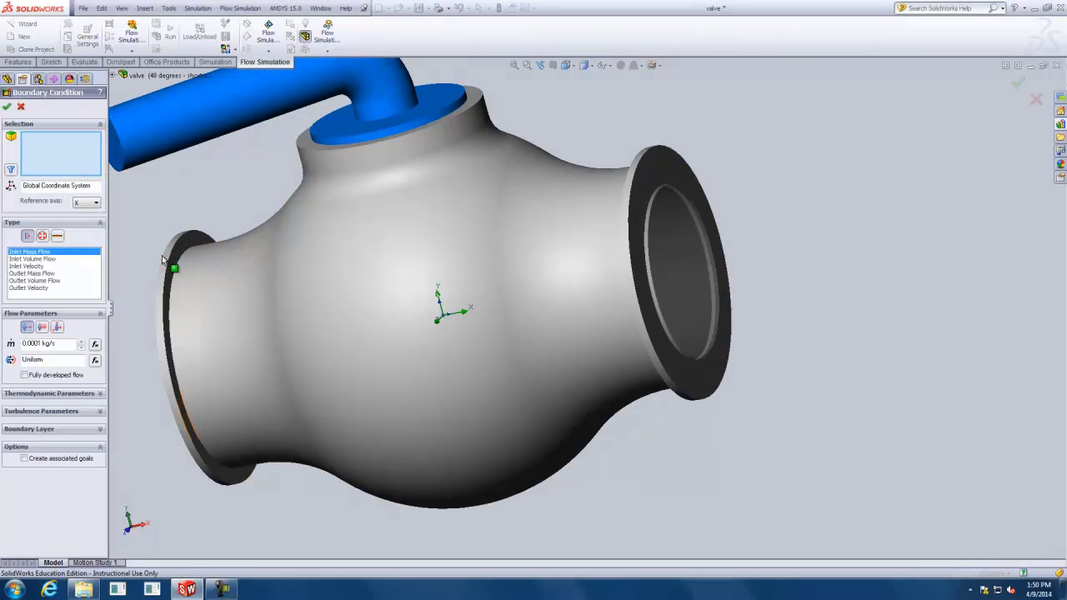
pyautogui.rightClick(675, 260)
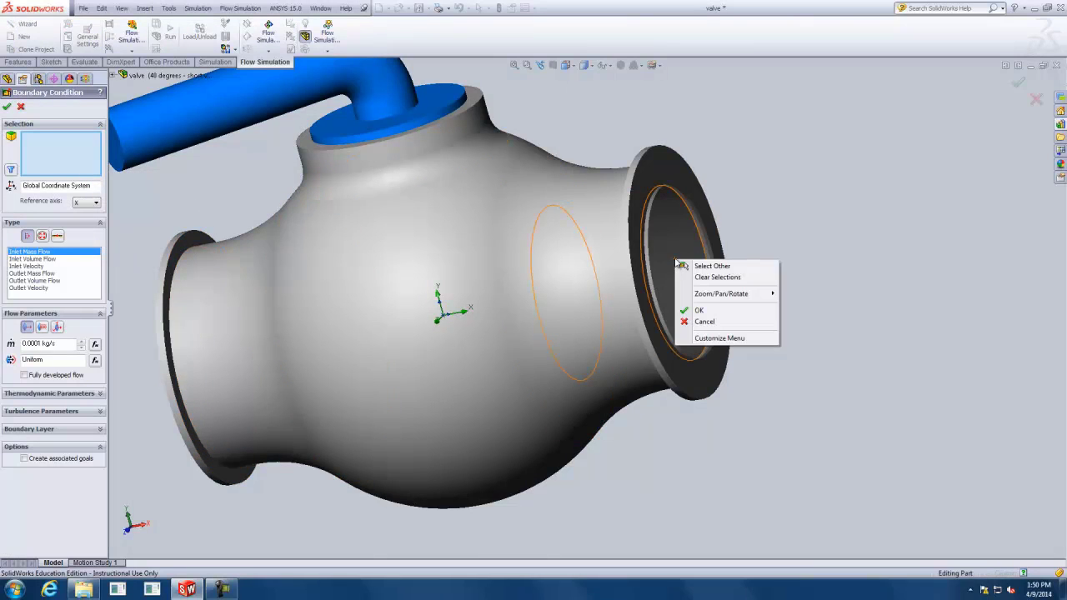
pyautogui.click(707, 266)
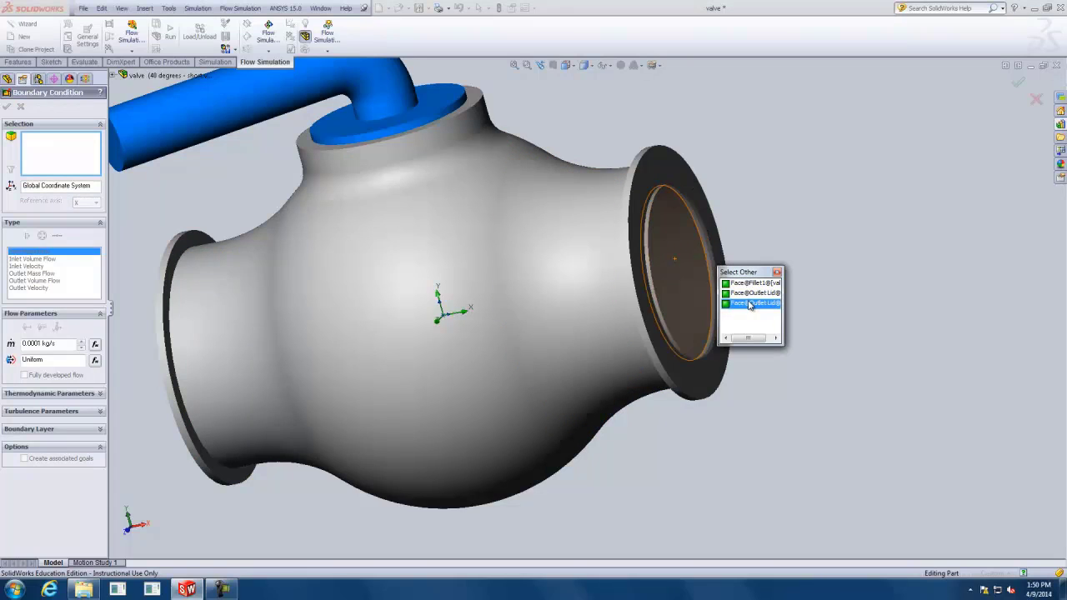
pyautogui.click(748, 305)
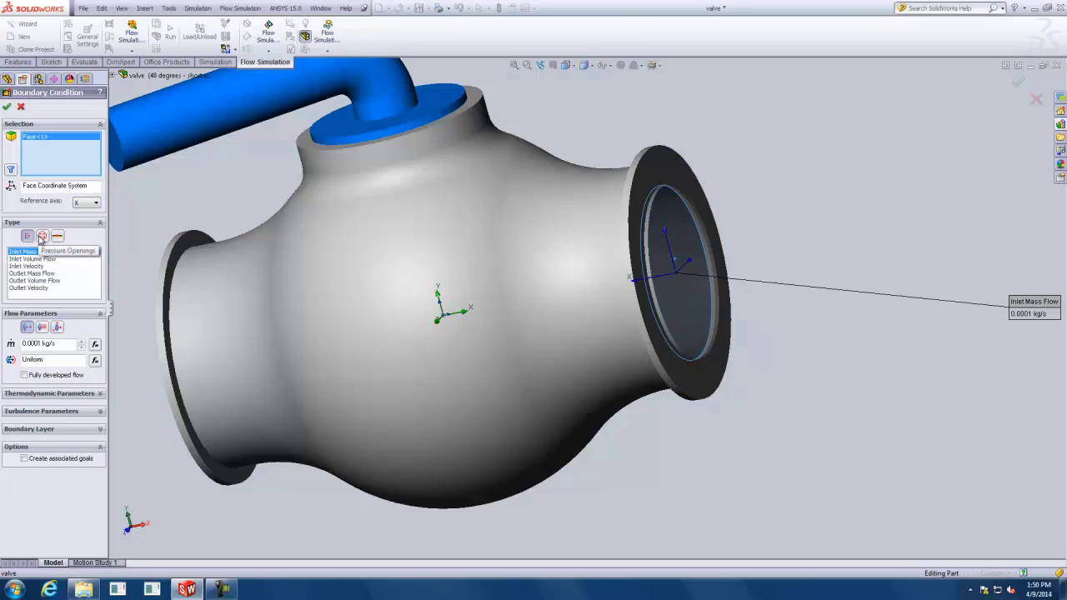
# - Make the outlet lid condition a Static Pressure opening at 101325 Pa and 293.2 K and accept it
pyautogui.click(40, 238)
pyautogui.click(33, 260)
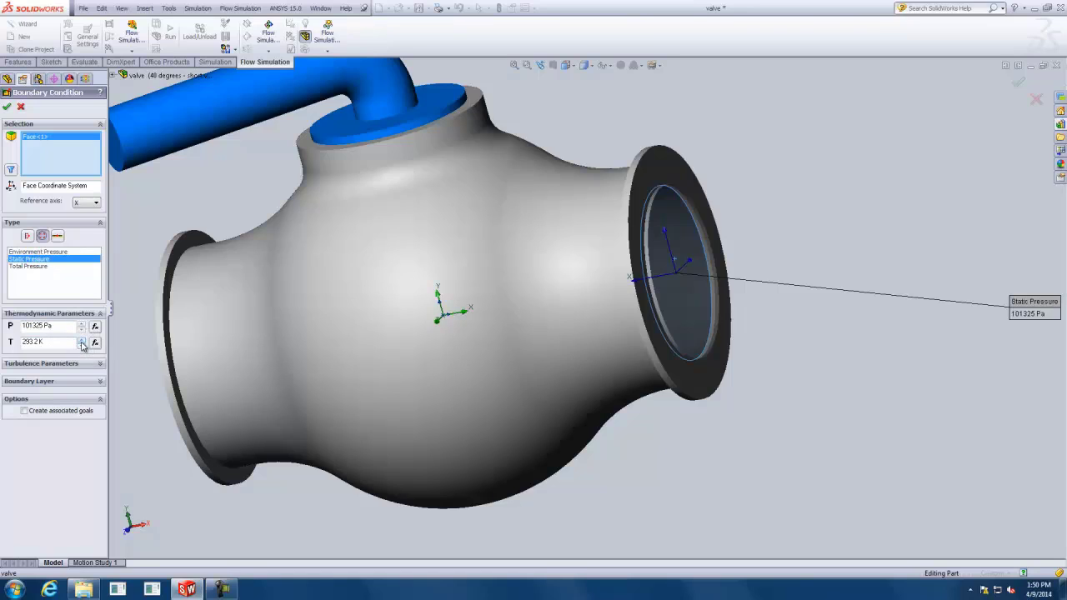
pyautogui.click(8, 109)
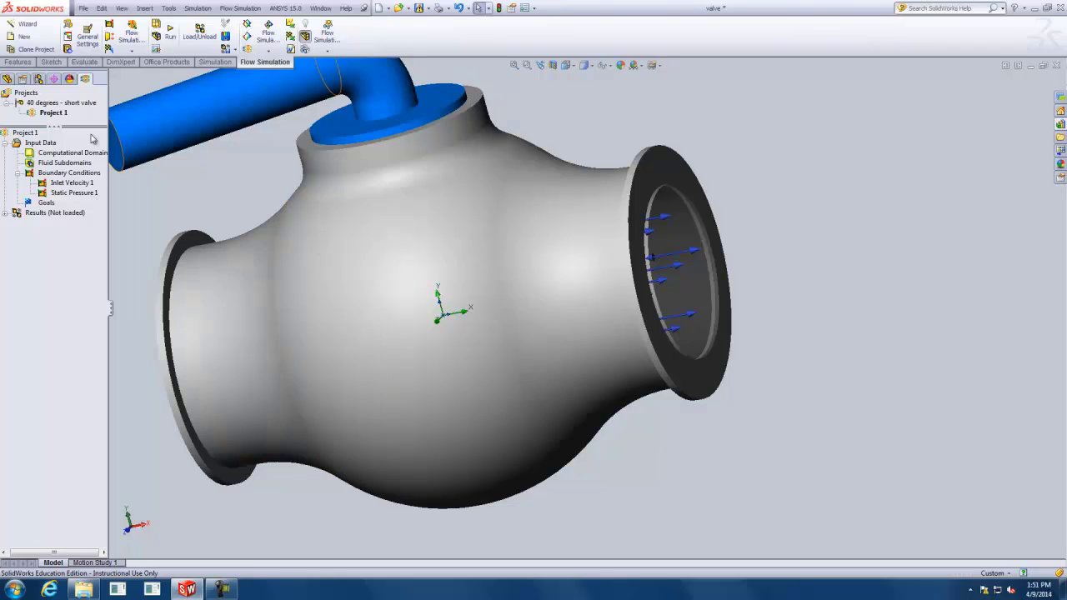
# - Start inserting surface goals and enable the average value of Total Pressure as the goal parameter
pyautogui.rightClick(46, 204)
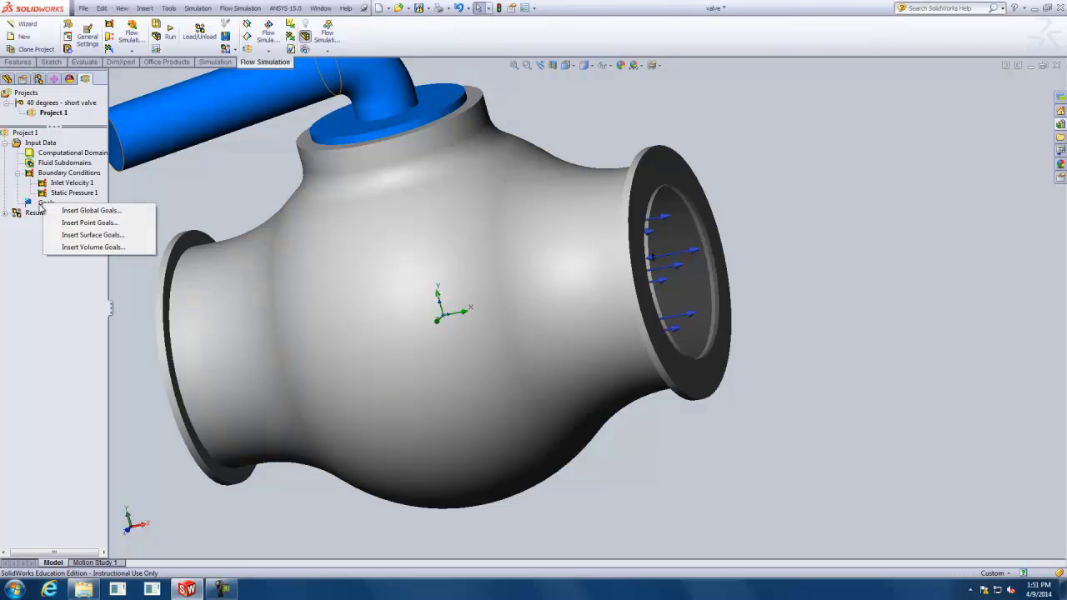
pyautogui.click(91, 236)
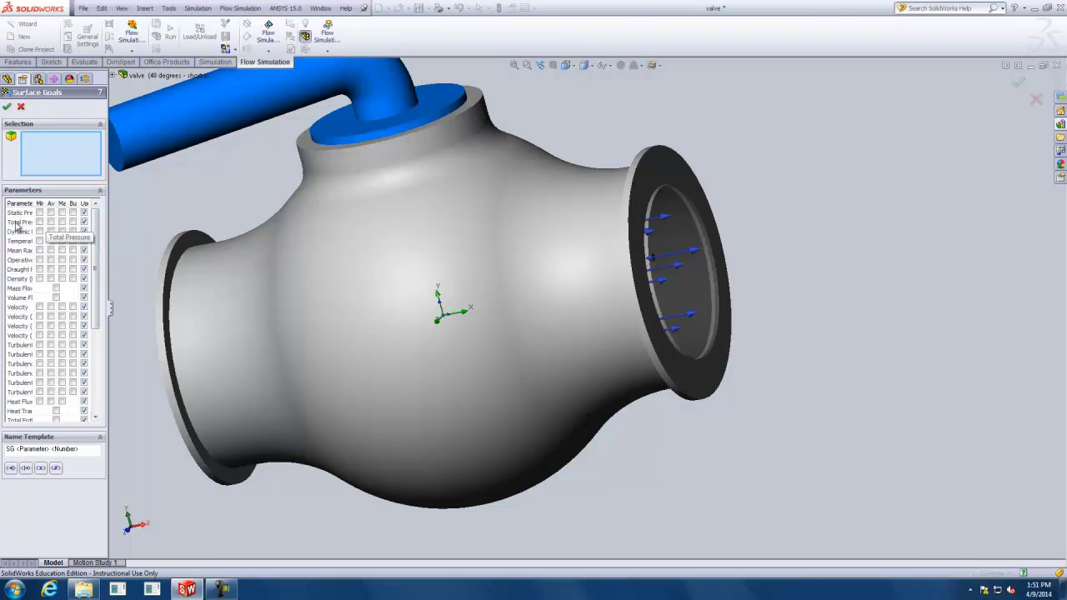
pyautogui.moveTo(35, 203); pyautogui.dragTo(48, 204)
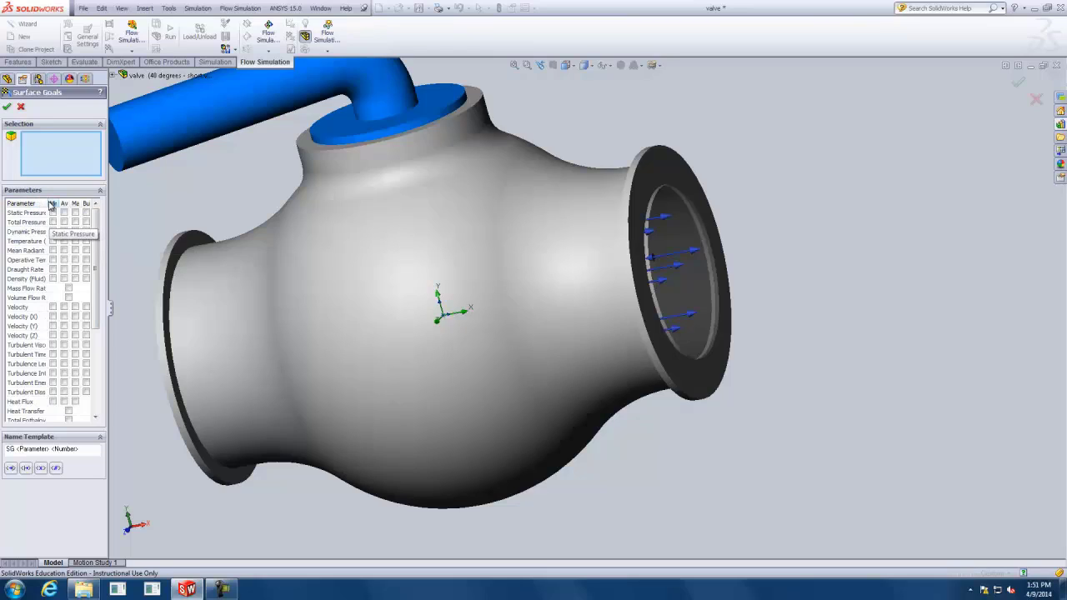
pyautogui.moveTo(50, 204); pyautogui.dragTo(33, 204)
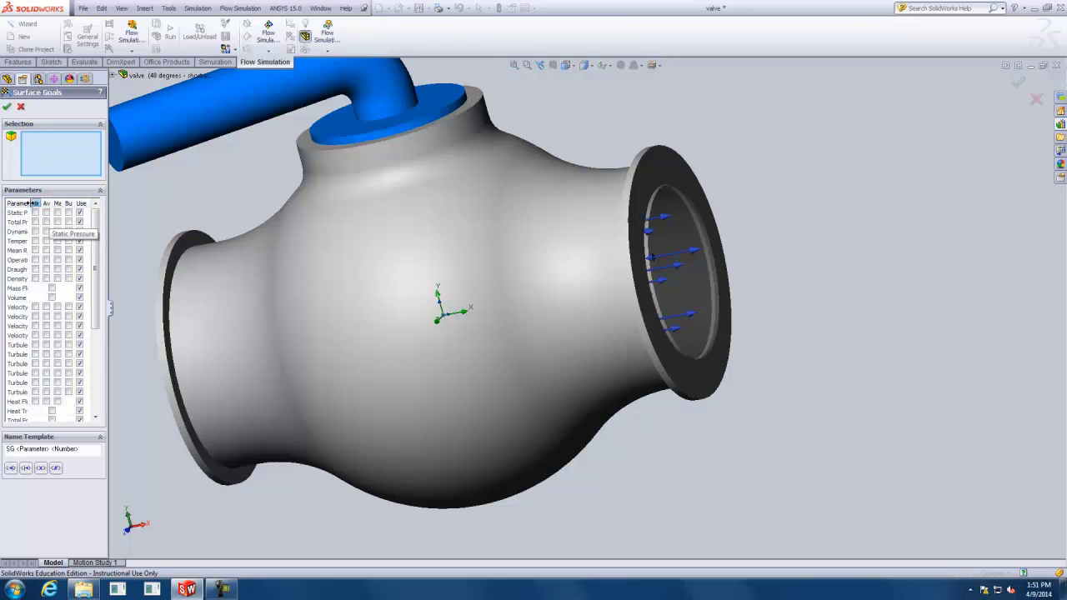
pyautogui.click(73, 204)
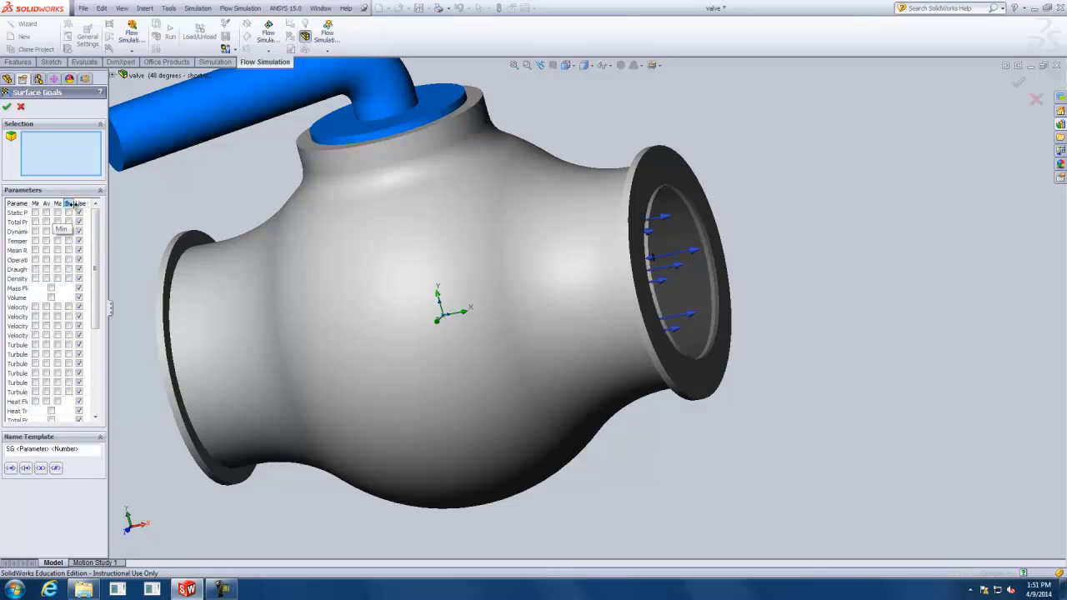
pyautogui.click(46, 222)
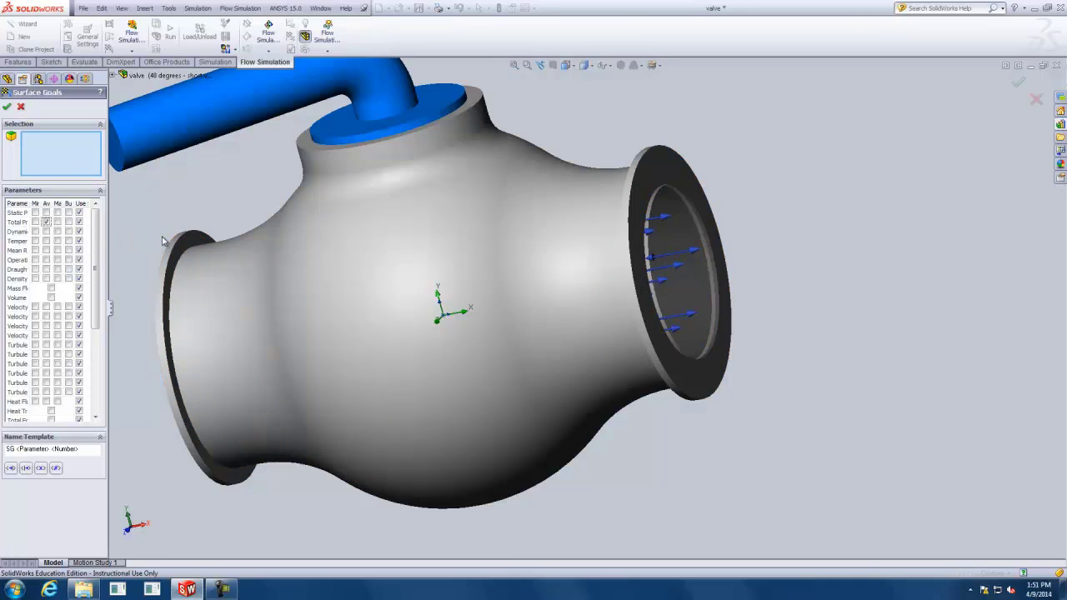
# - Select the inlet velocity and static pressure boundary condition faces together as the surfaces for the goals
pyautogui.click(86, 79)
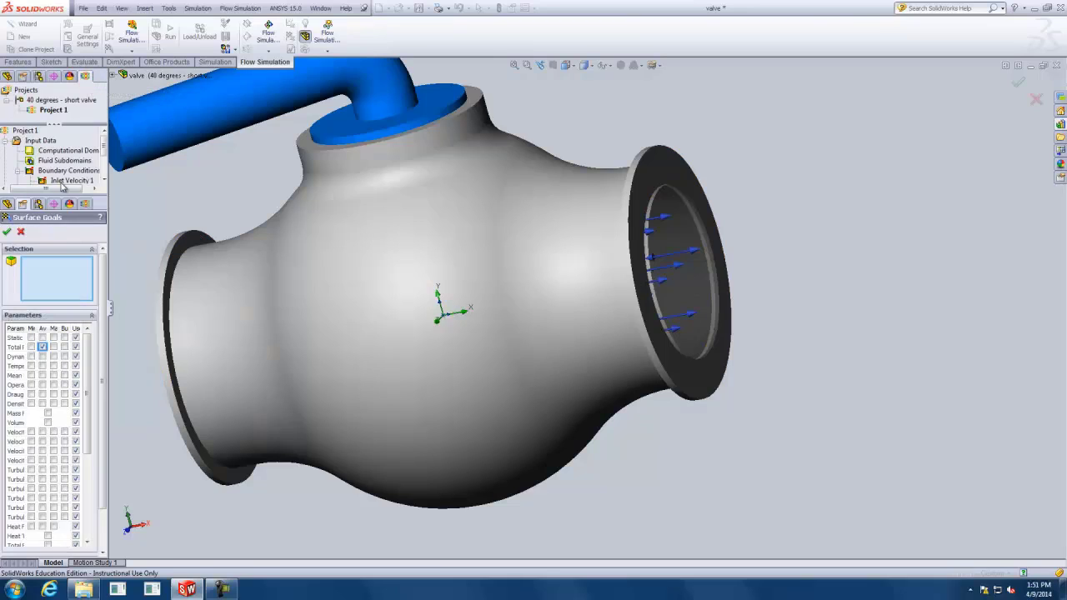
pyautogui.scroll(-1, 106, 151)
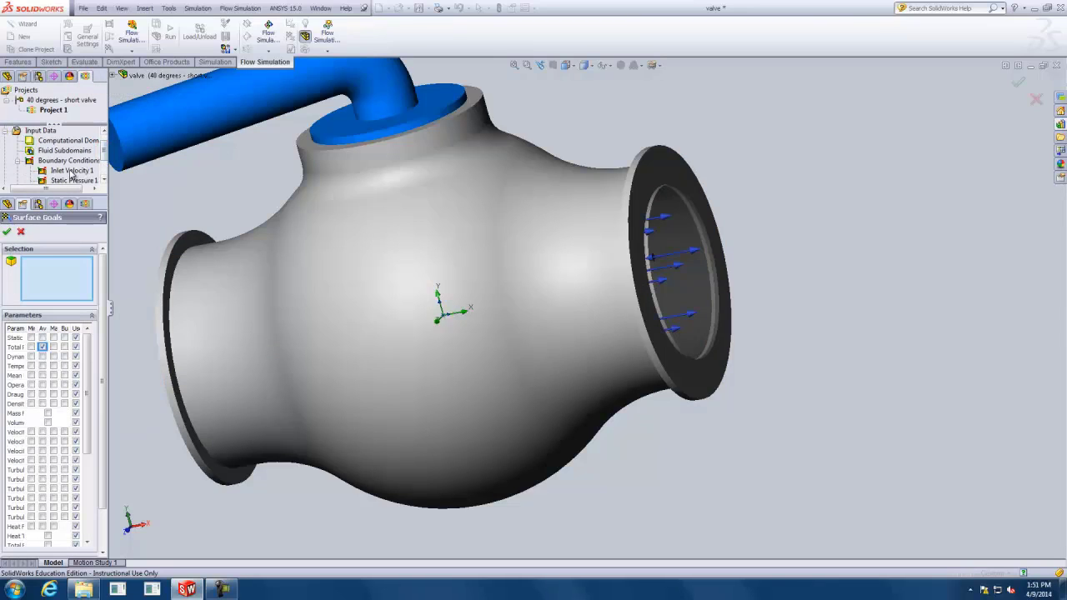
pyautogui.click(72, 171)
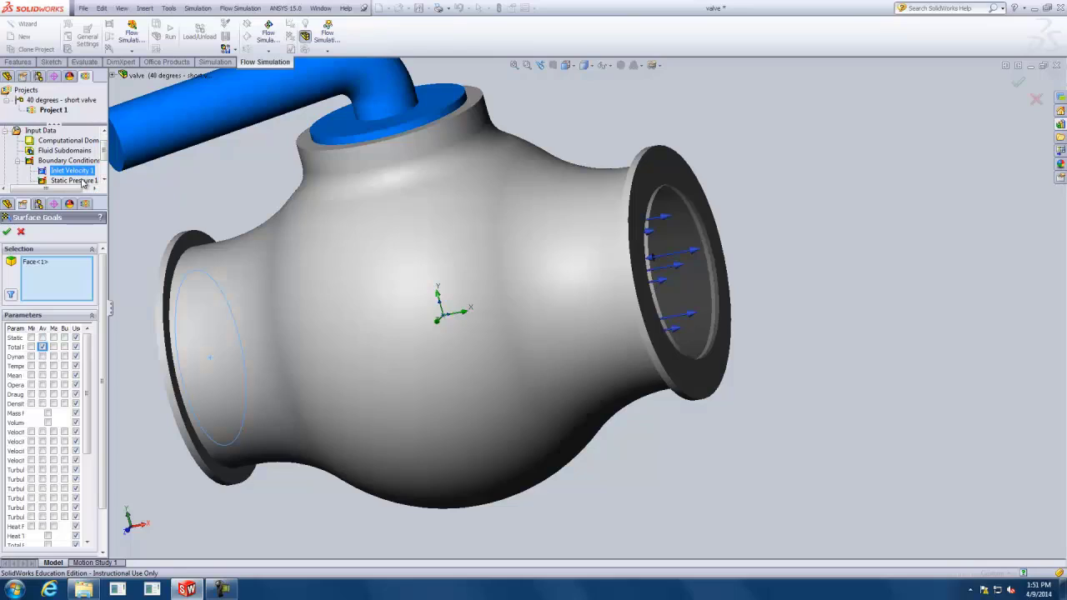
pyautogui.click(83, 181)
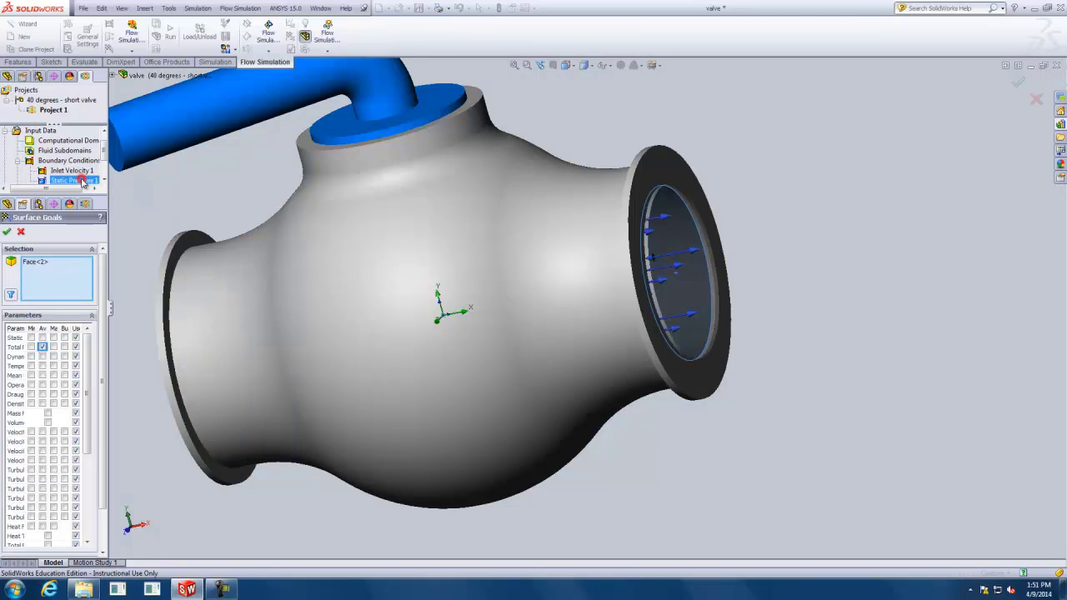
pyautogui.scroll(-1, 83, 184)
pyautogui.click(81, 161)
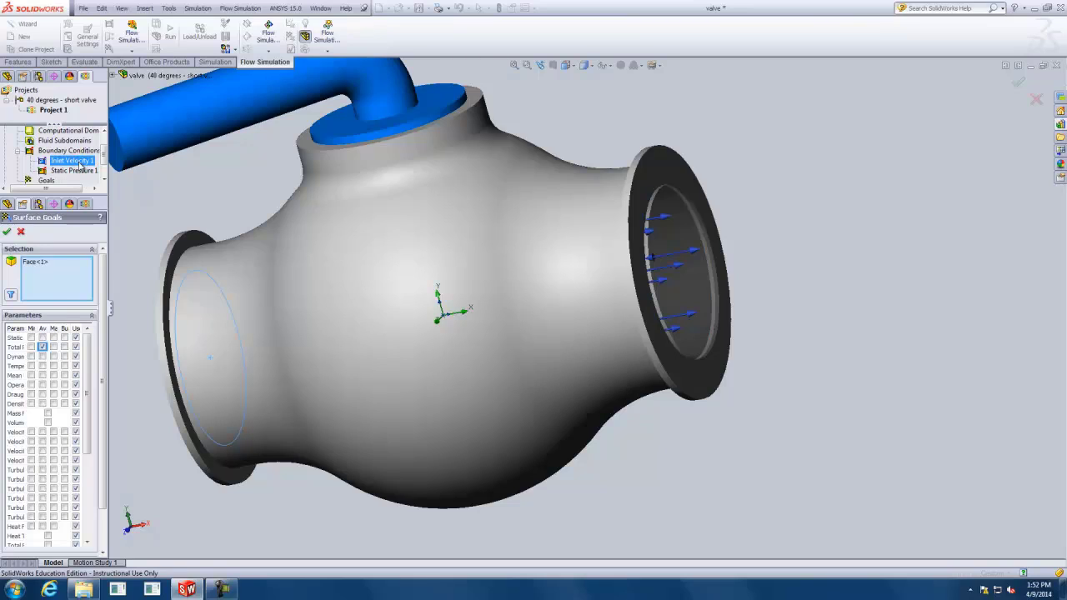
pyautogui.keyDown('ctrl'); pyautogui.click(81, 171); pyautogui.keyUp('ctrl')
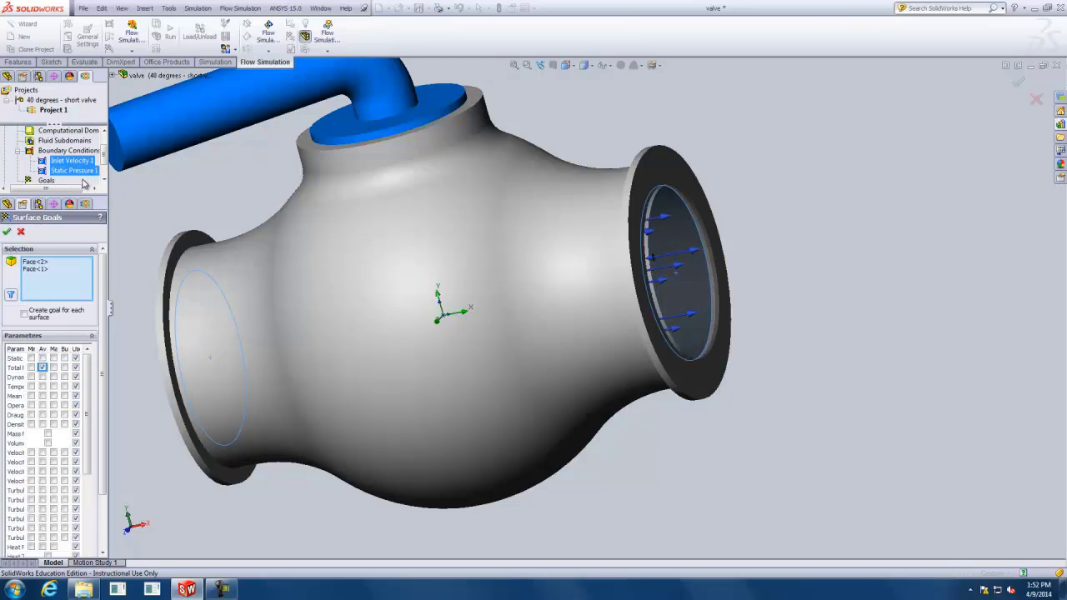
# - Turn on creating a separate goal for each surface and accept the surface goals
pyautogui.click(25, 315)
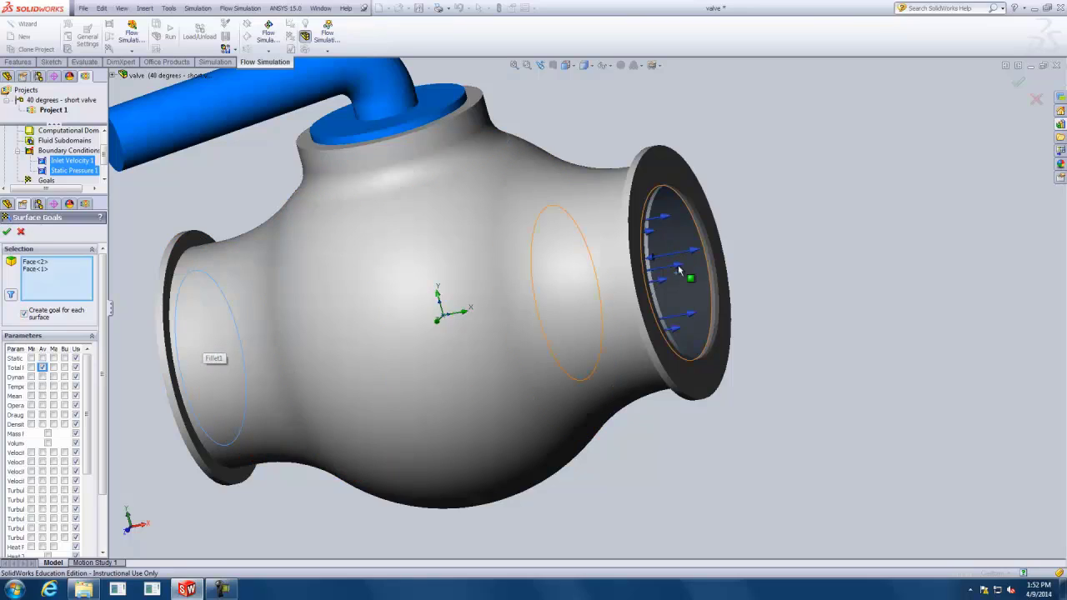
pyautogui.moveTo(103, 295); pyautogui.dragTo(107, 354)
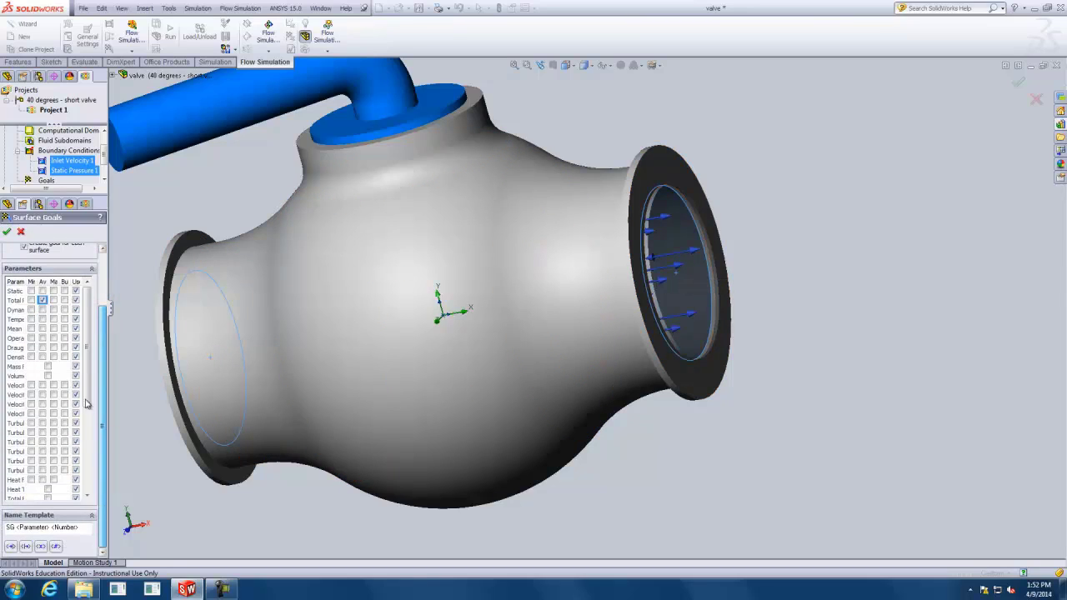
pyautogui.click(7, 232)
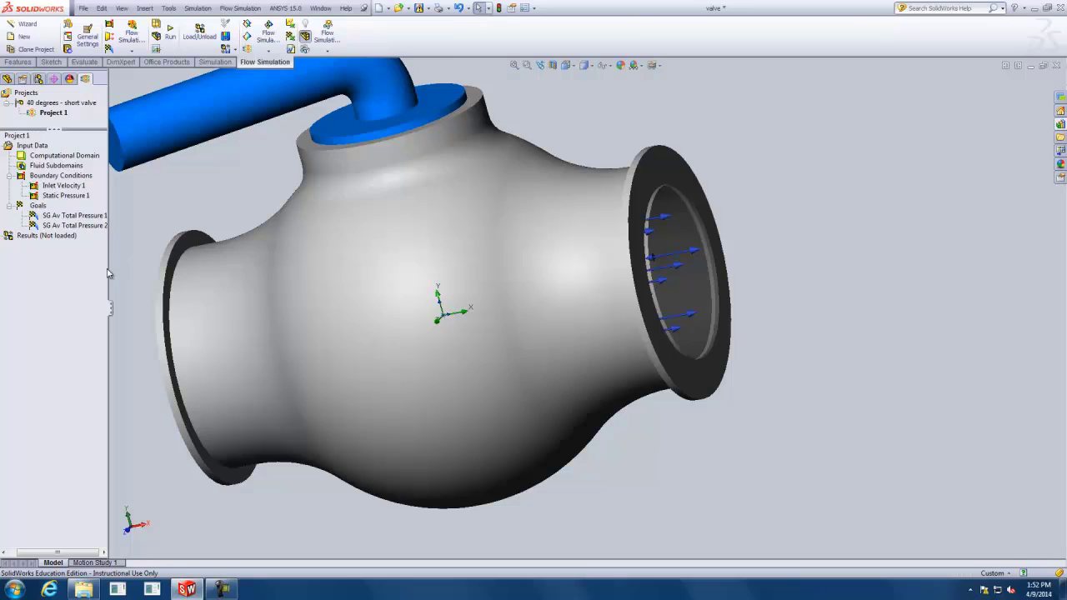
# - Fit the valve in view and run a new calculation on this computer with 4 CPUs, loading the results when finished
pyautogui.click(515, 65)
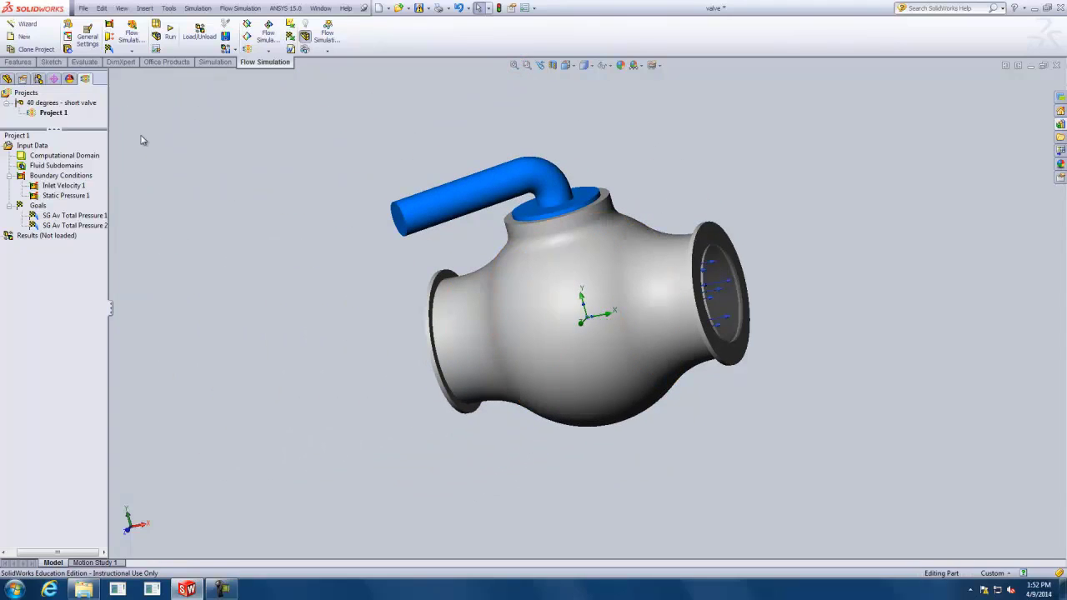
pyautogui.click(171, 35)
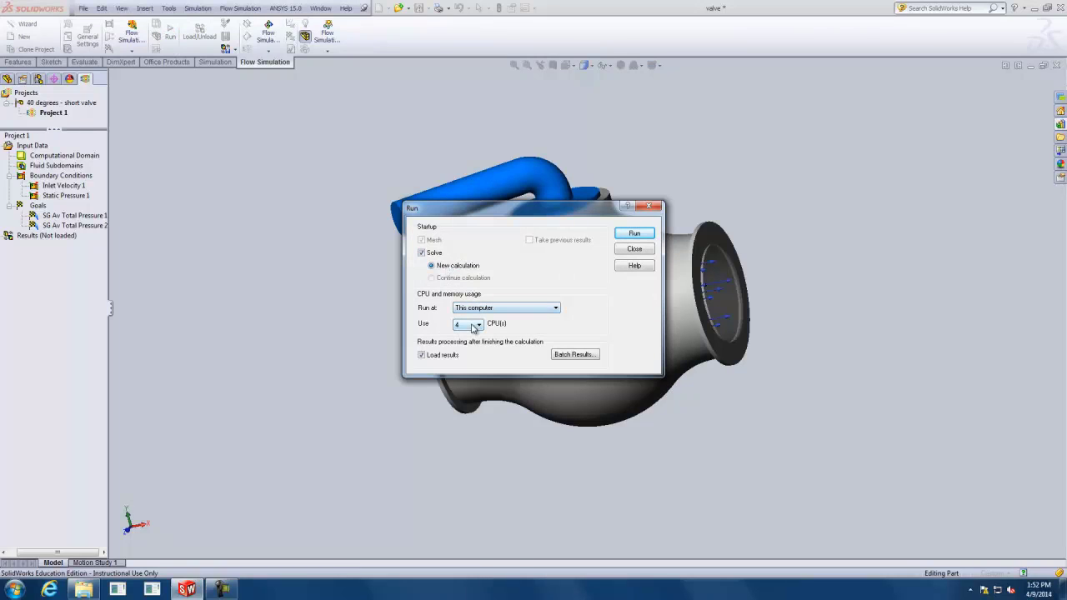
pyautogui.click(628, 233)
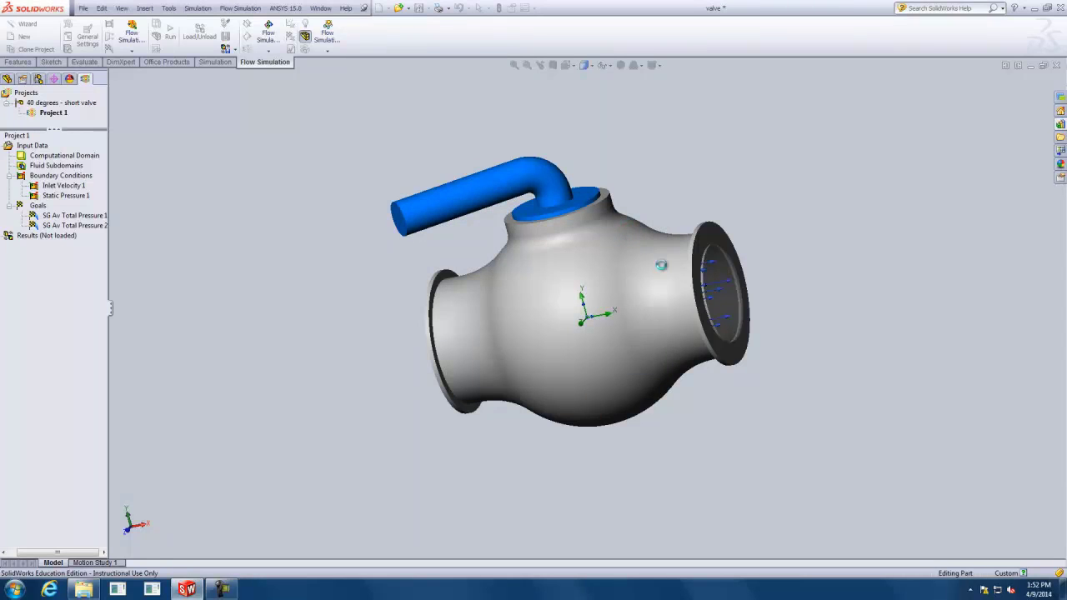